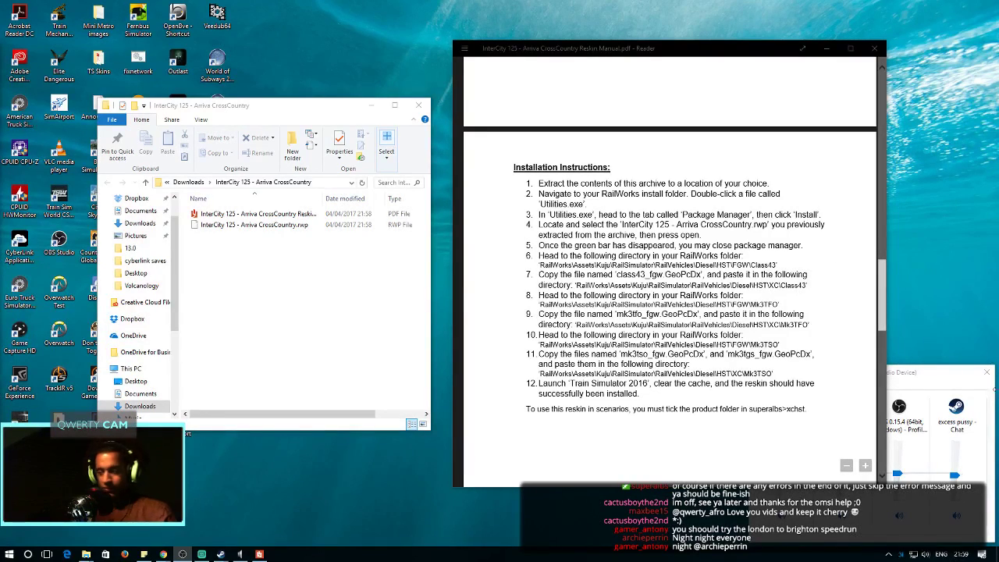
Rearrange the reskin manual and folder windows, and scroll the manual back to its opening page
click(986, 372)
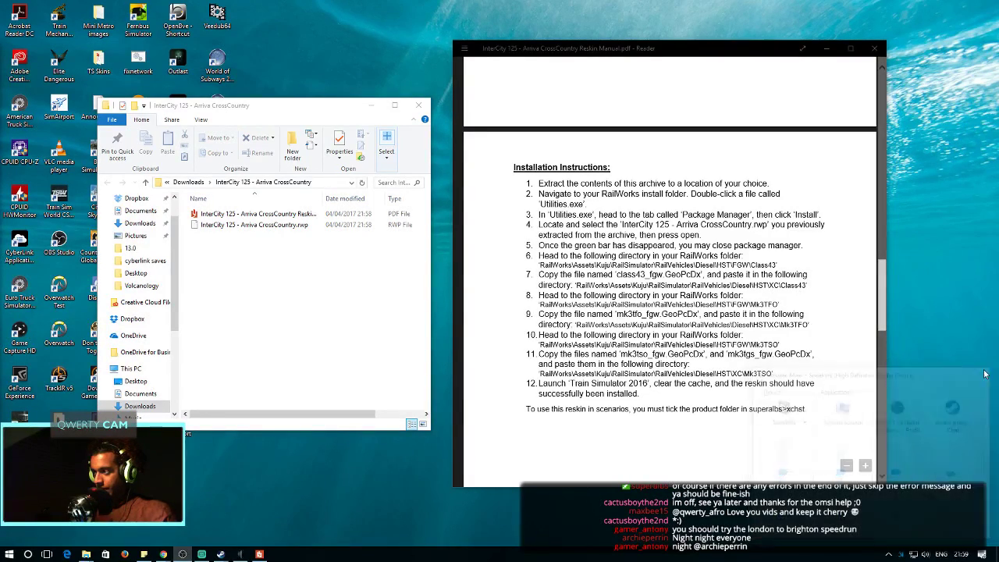
drag(714, 54, 721, 47)
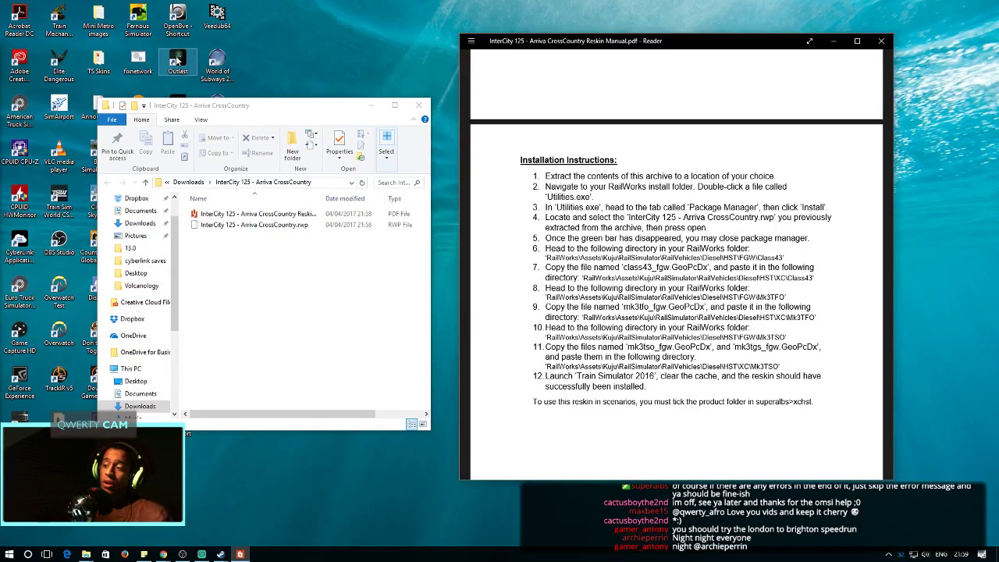
drag(245, 109, 229, 98)
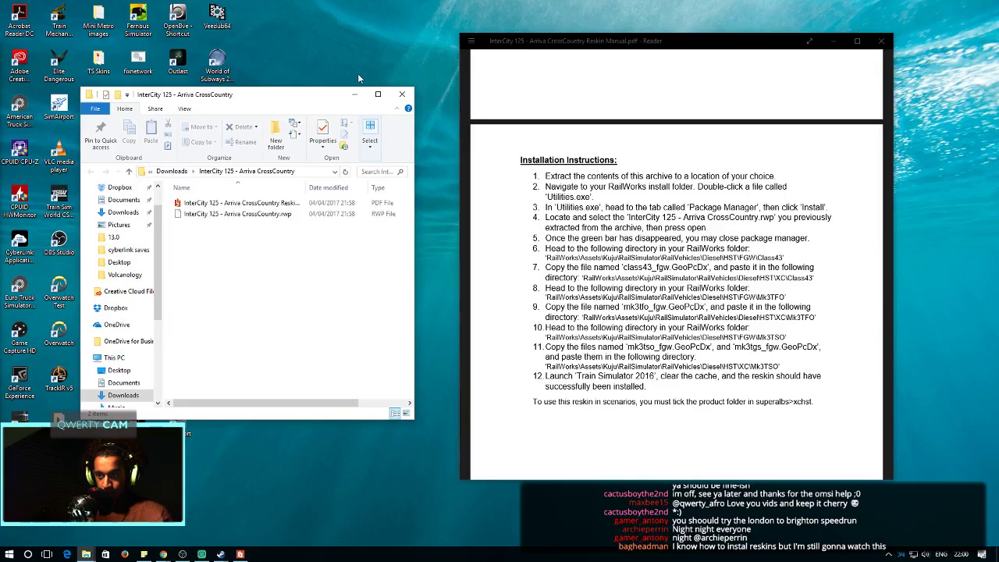
scroll(639, 139, up, 15)
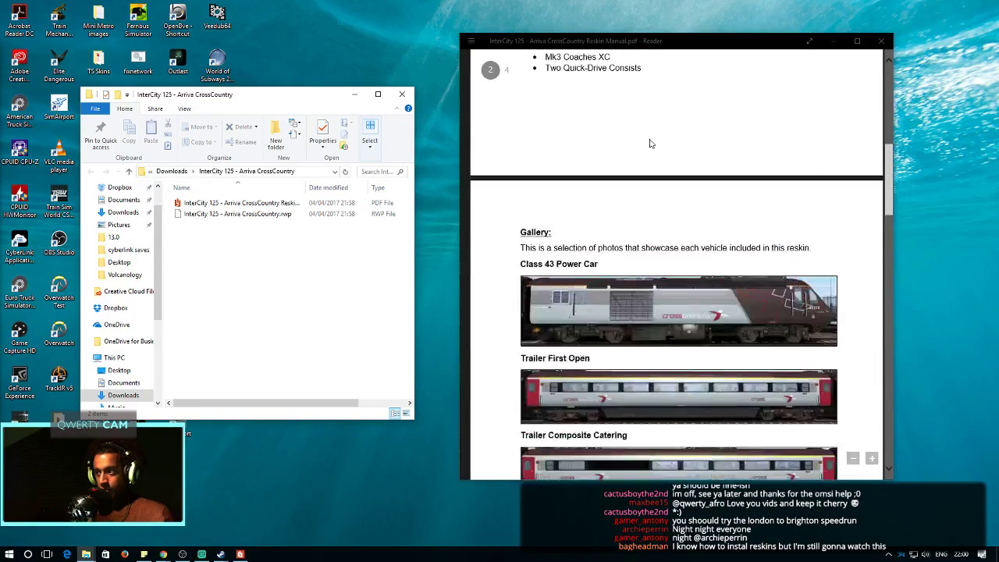
drag(664, 43, 656, 36)
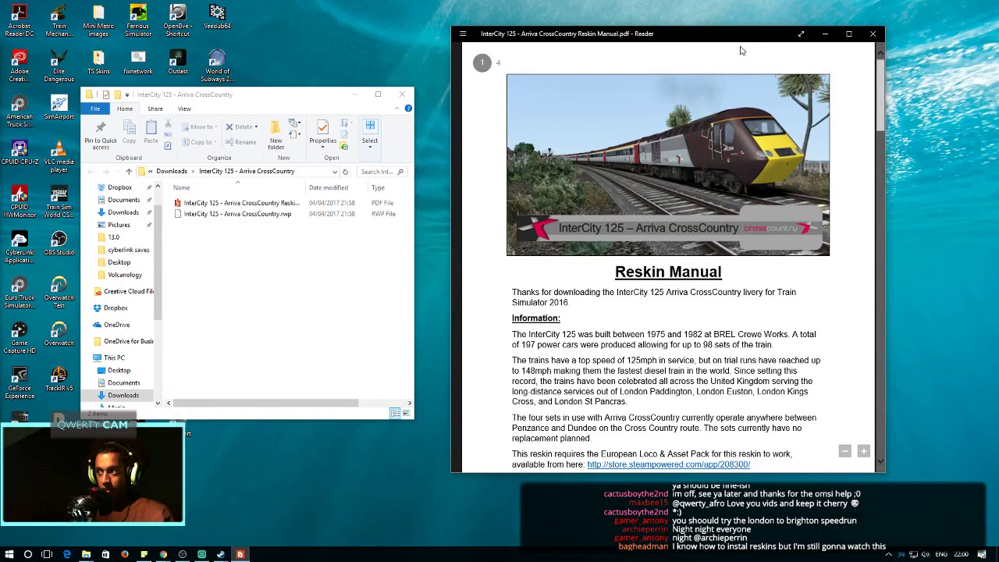
drag(734, 39, 745, 46)
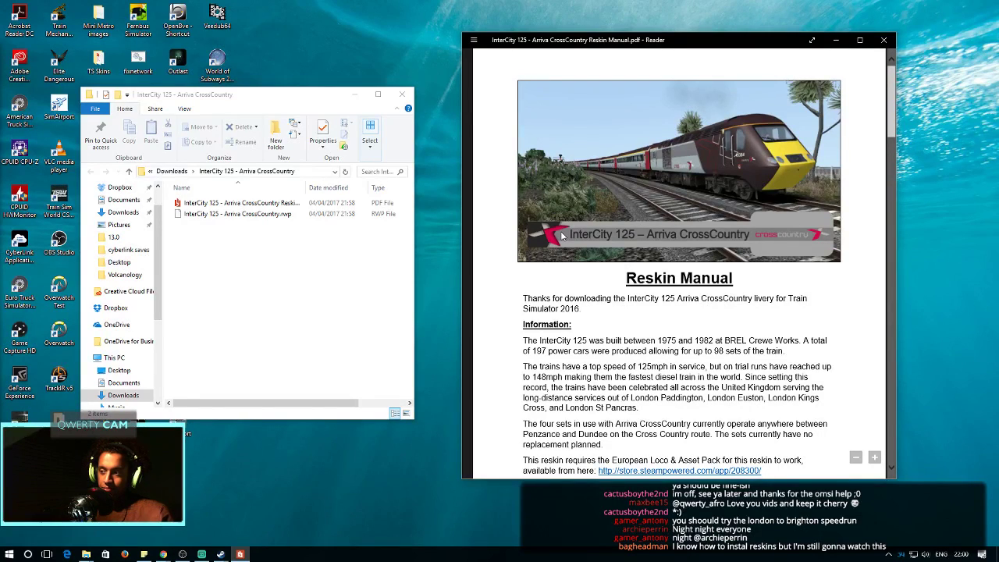
Scroll through the Reskin Contents and Gallery photos, ending on the page 3 Installation Instructions
scroll(640, 257, down, 1)
scroll(656, 258, up, 1)
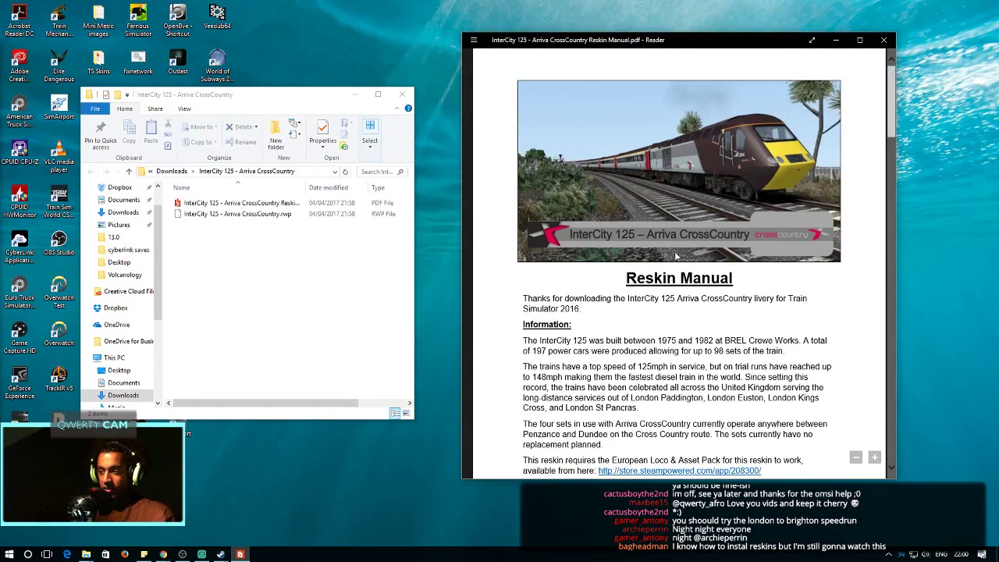
scroll(677, 256, down, 3)
scroll(703, 265, up, 2)
scroll(741, 289, down, 2)
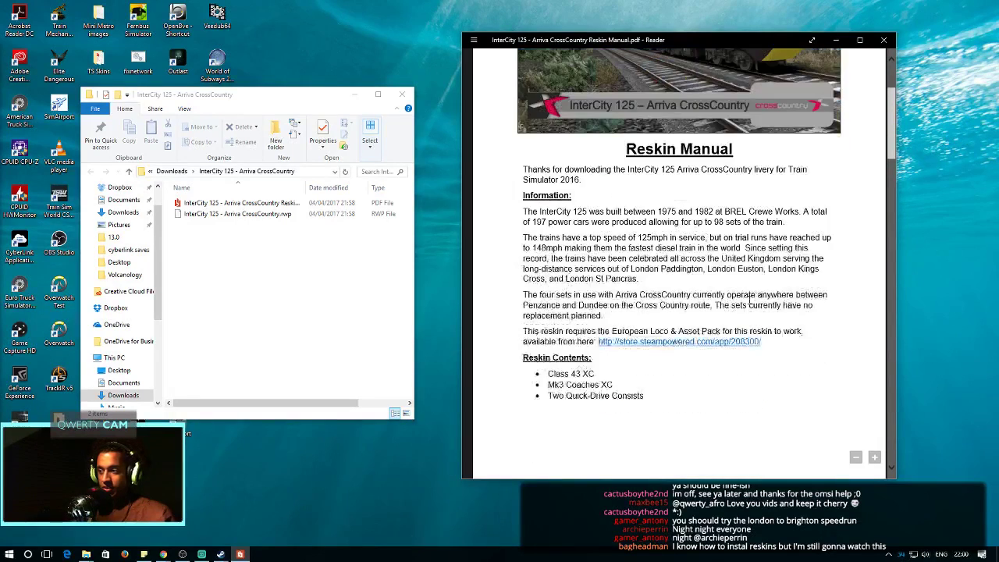
scroll(771, 268, down, 6)
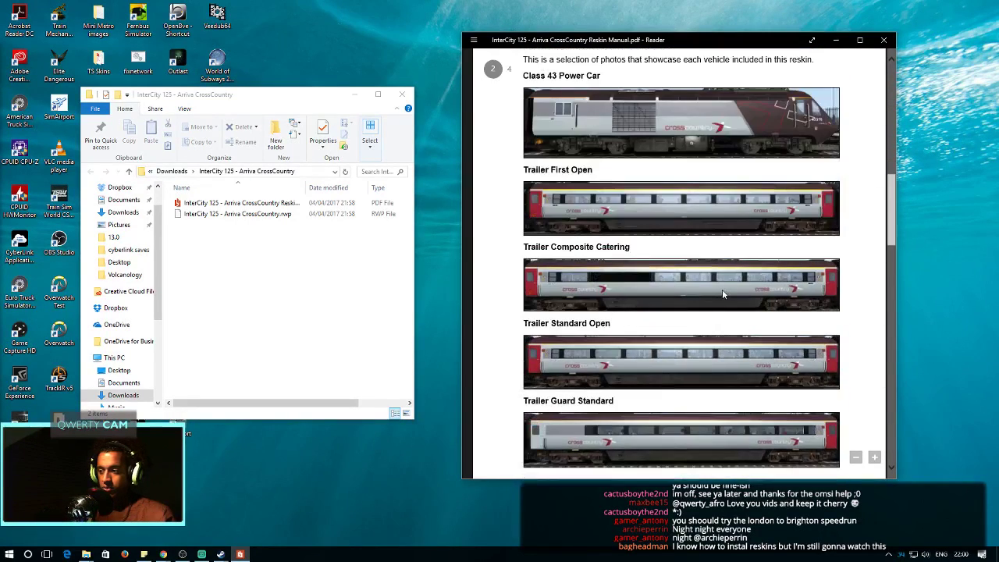
scroll(652, 205, down, 1)
scroll(675, 195, up, 1)
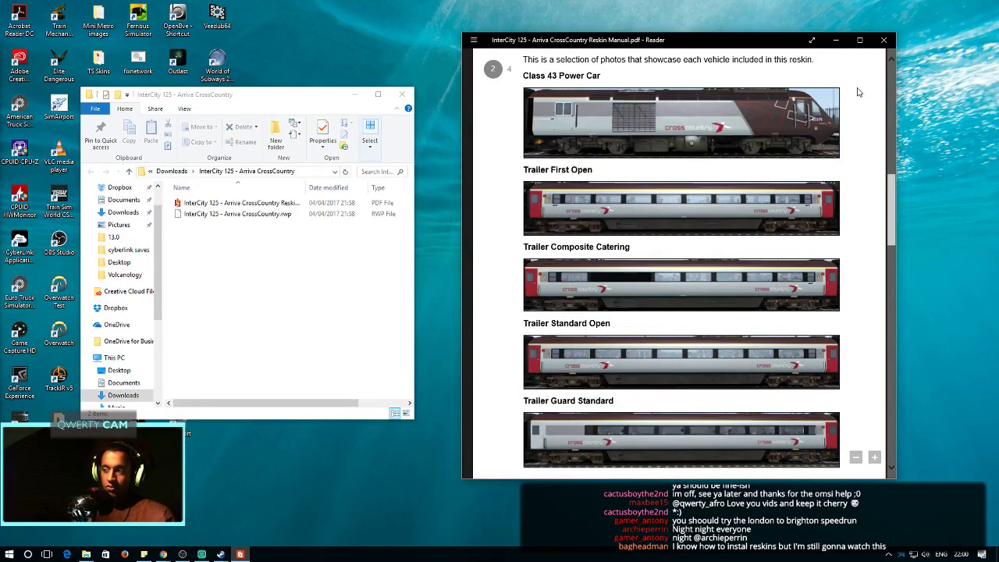
scroll(671, 222, down, 1)
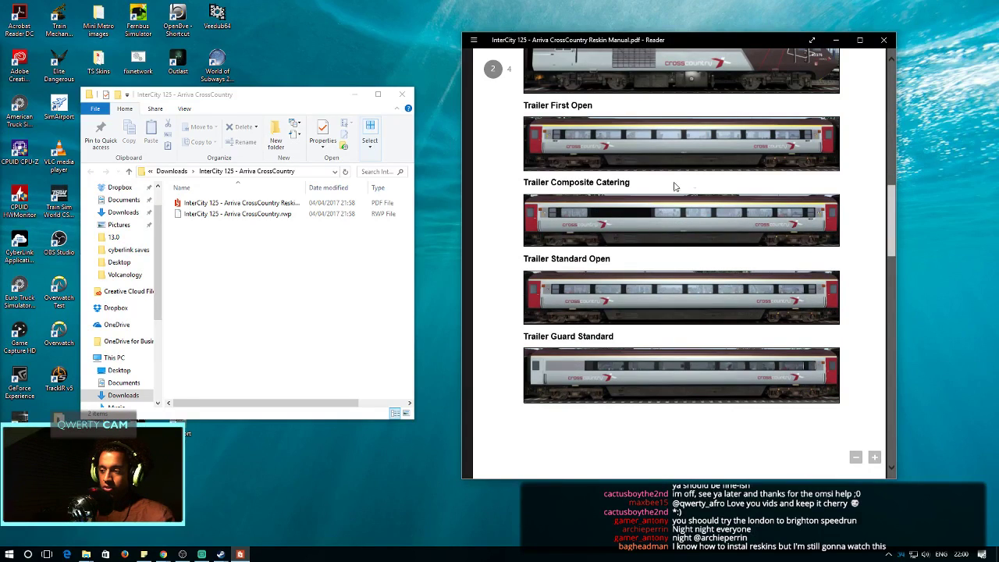
scroll(731, 139, up, 2)
scroll(691, 152, down, 1)
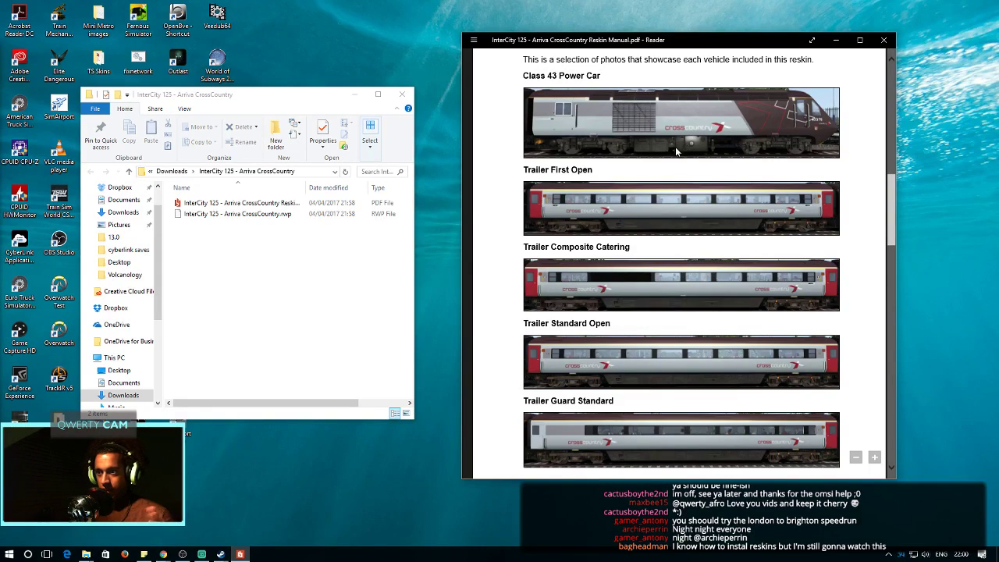
scroll(681, 146, down, 6)
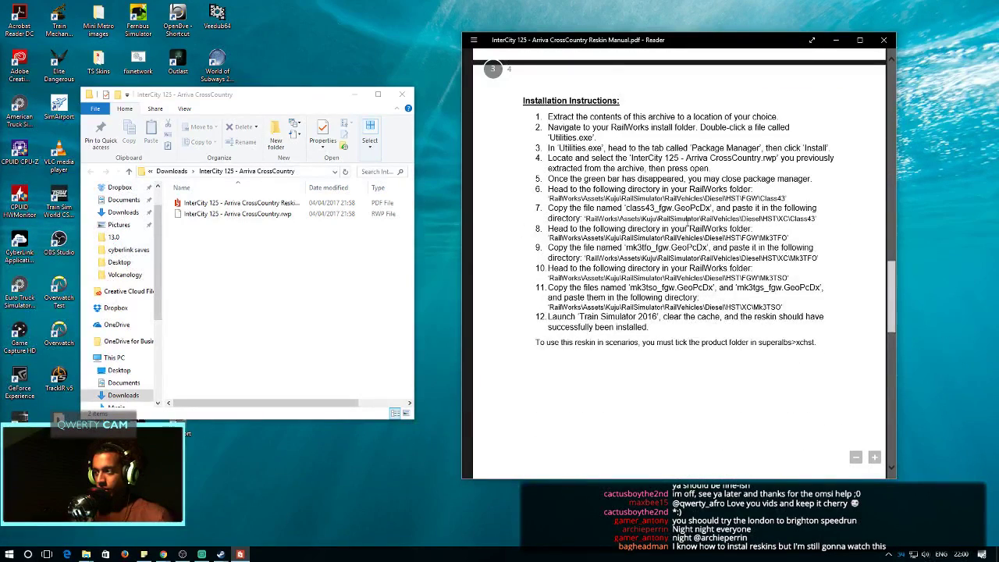
scroll(725, 191, up, 7)
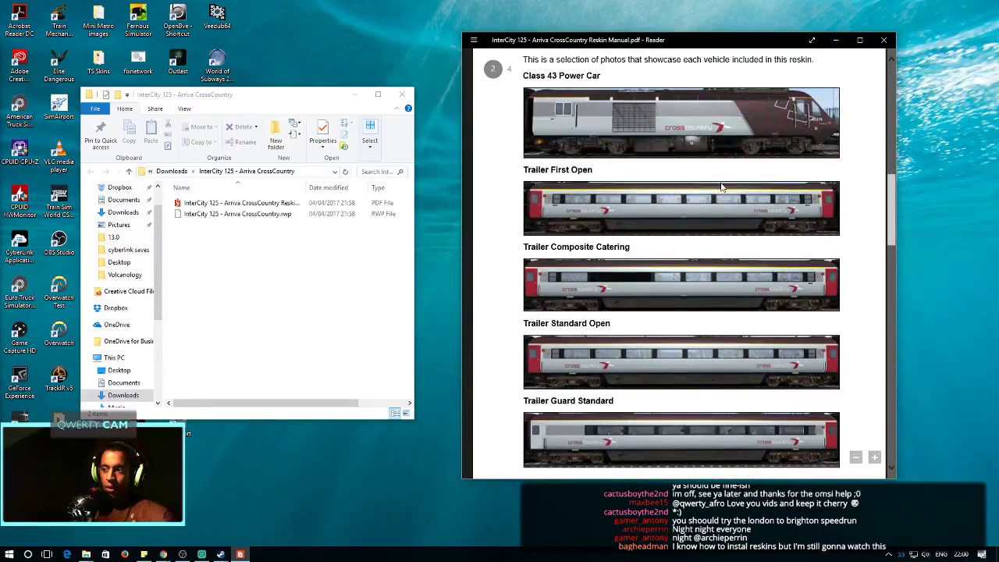
scroll(722, 184, down, 3)
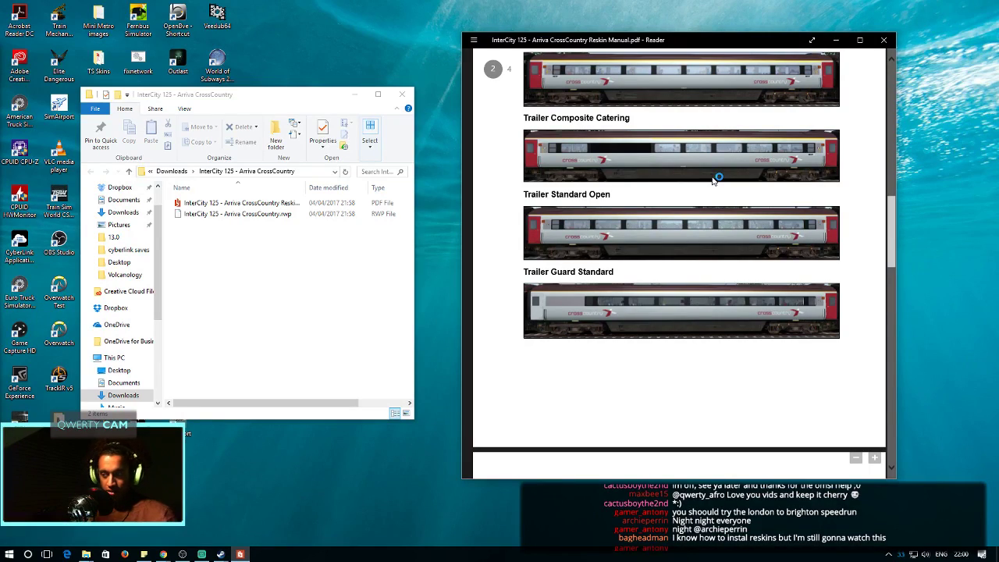
scroll(701, 191, up, 2)
scroll(701, 191, down, 1)
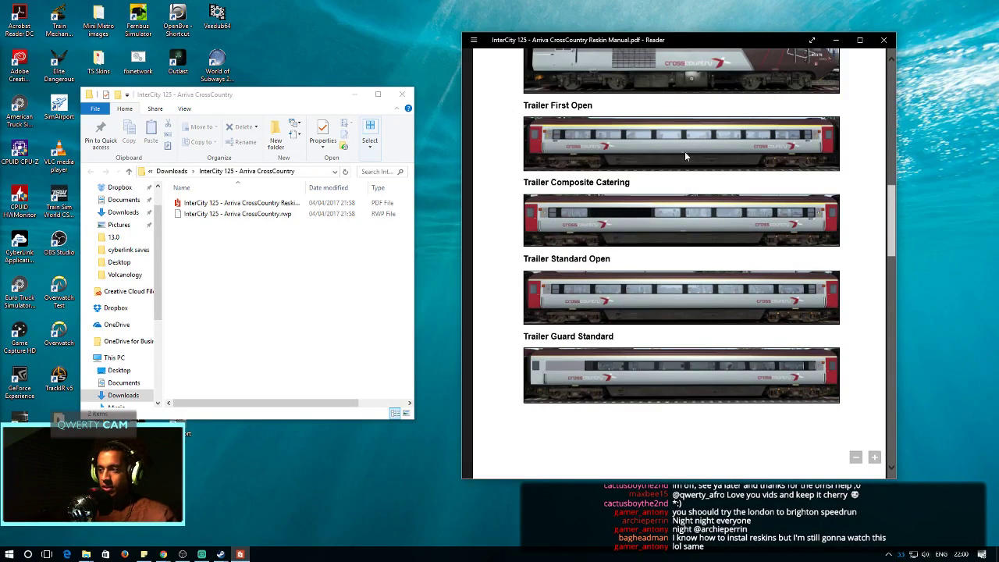
scroll(696, 175, down, 5)
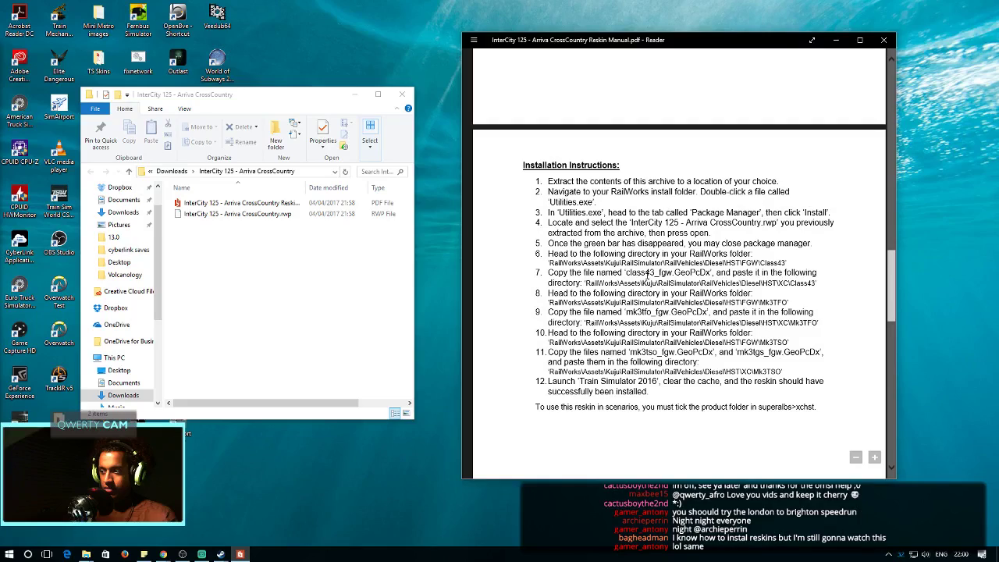
scroll(724, 213, up, 8)
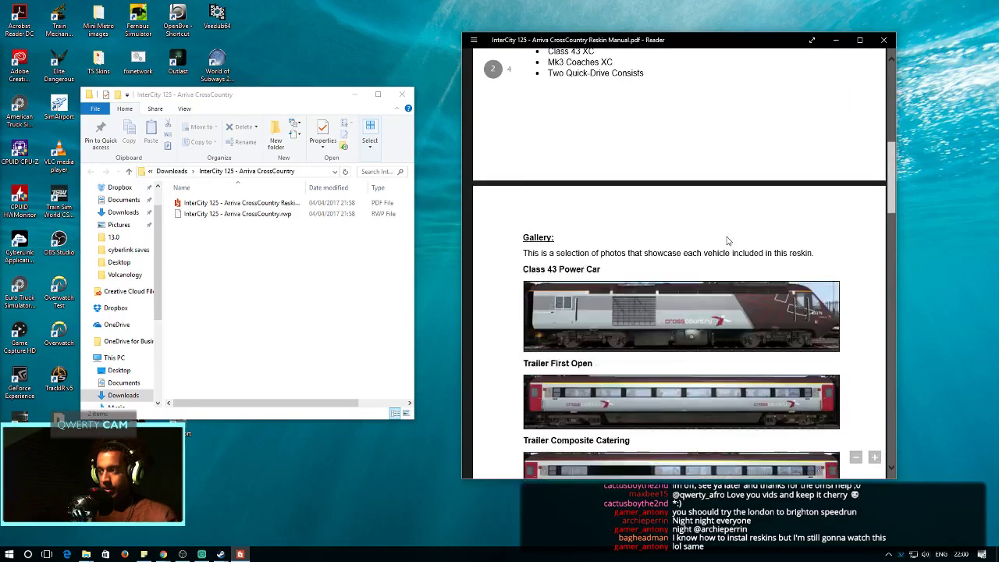
scroll(726, 242, down, 6)
scroll(771, 252, down, 3)
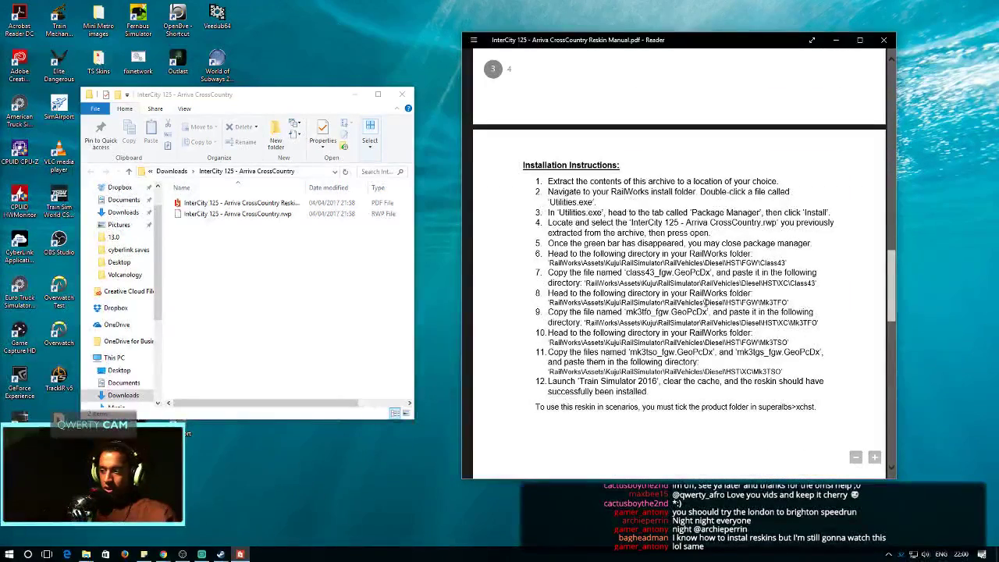
scroll(706, 271, up, 3)
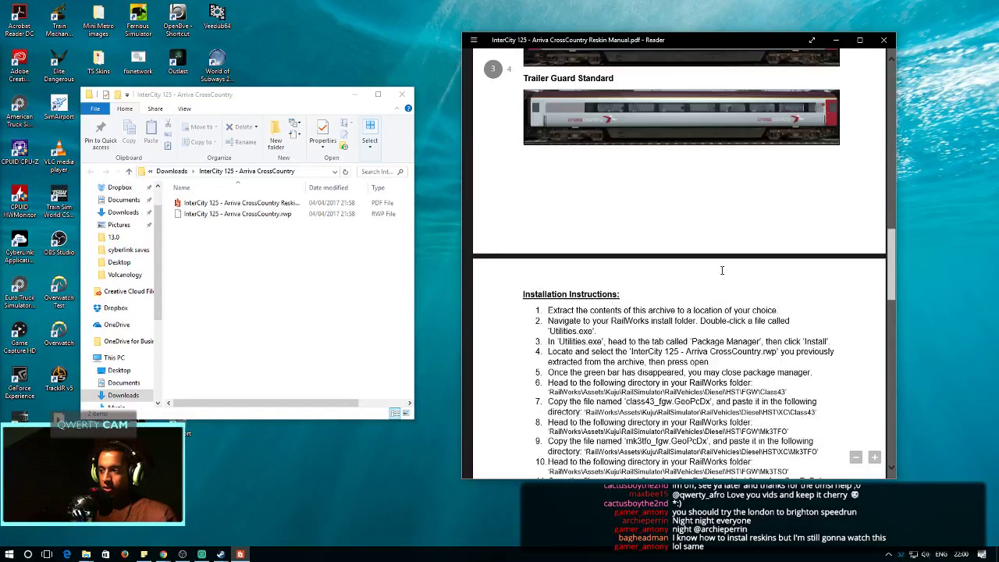
scroll(706, 250, down, 4)
scroll(705, 209, up, 2)
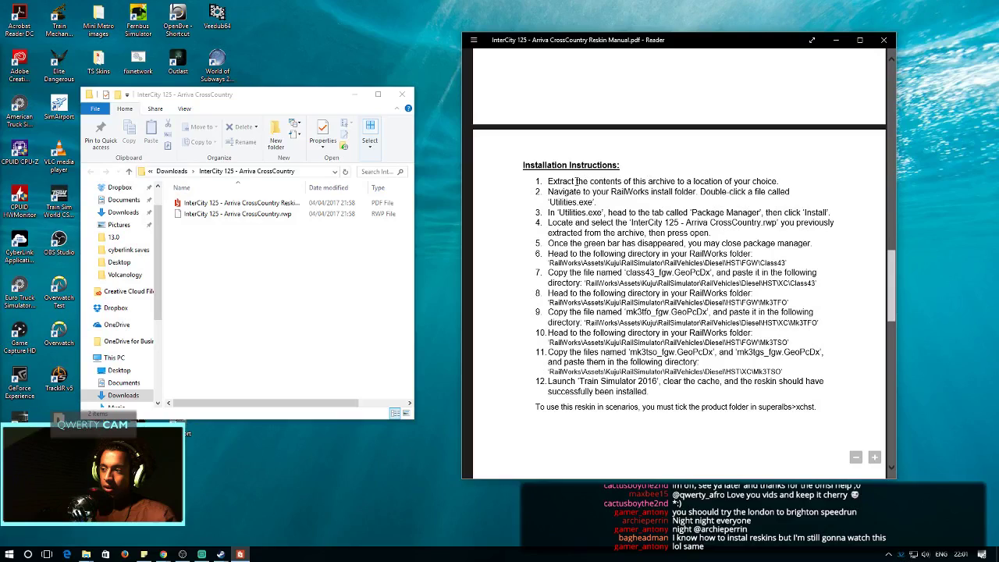
Reposition the reskin folder window and switch to the SteamApps common folder window
drag(239, 91, 268, 77)
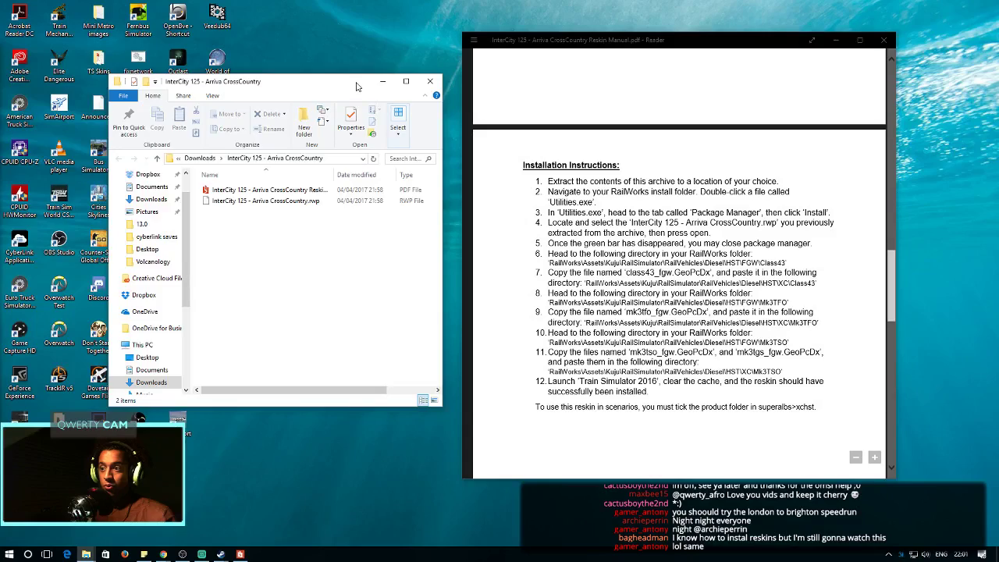
drag(359, 83, 333, 86)
click(86, 554)
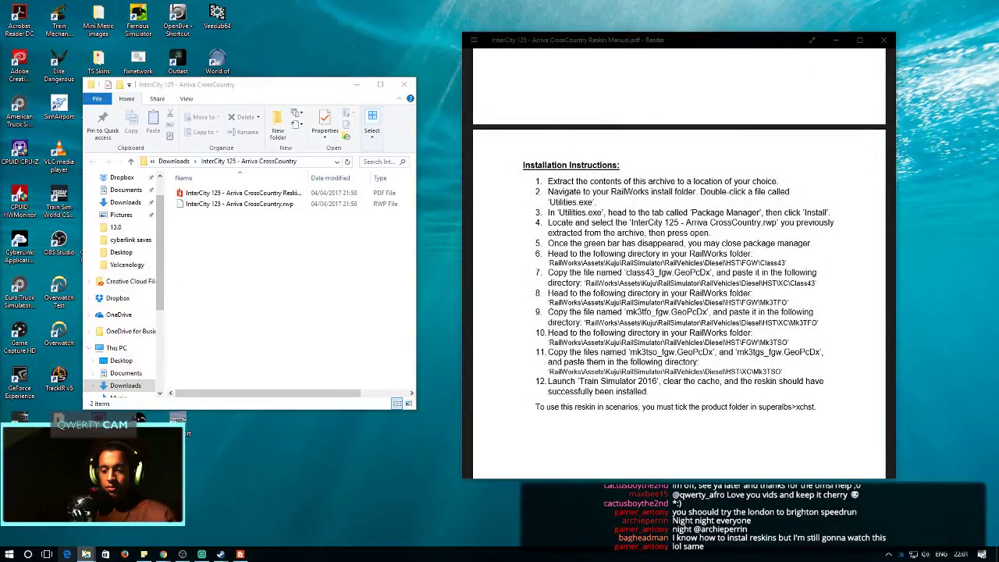
mouse_move(85, 554)
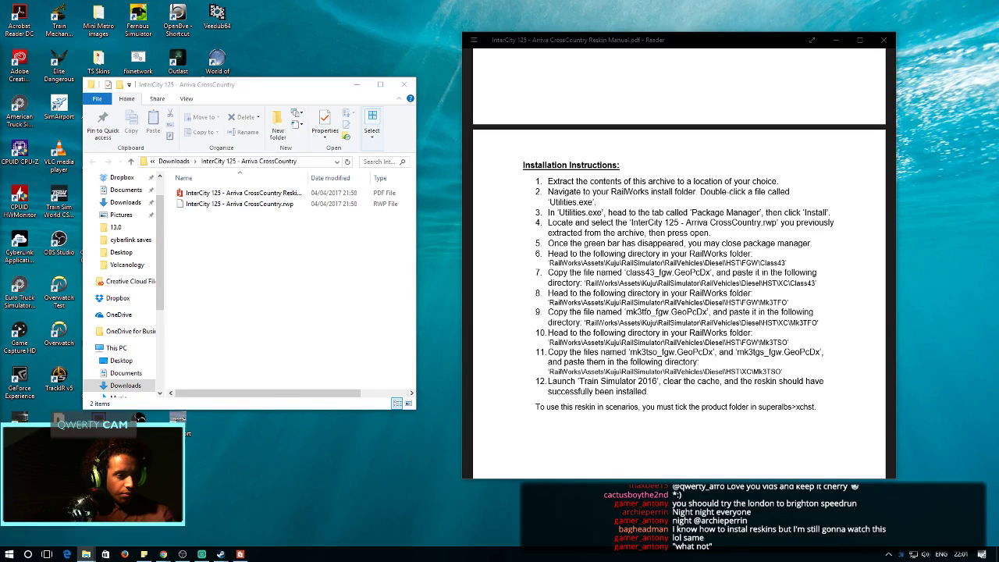
key(alt+Tab)
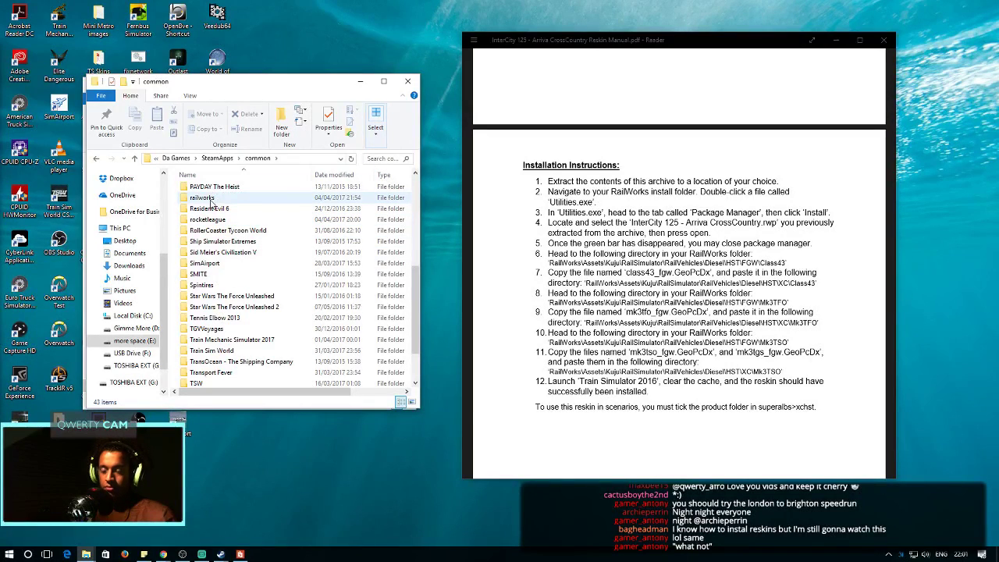
Open the railworks folder and scroll its file list down toward Utilities
double_click(211, 201)
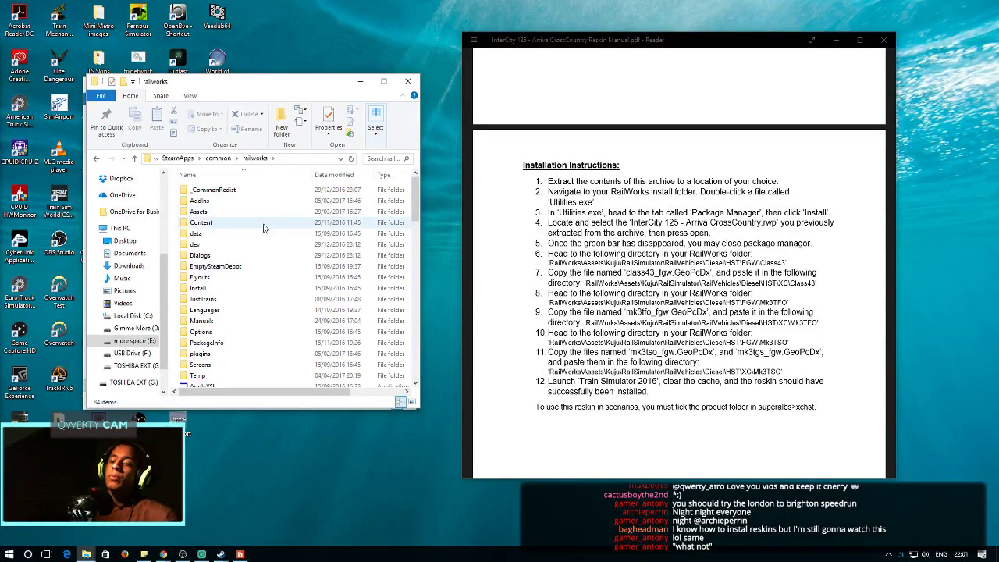
scroll(263, 227, down, 15)
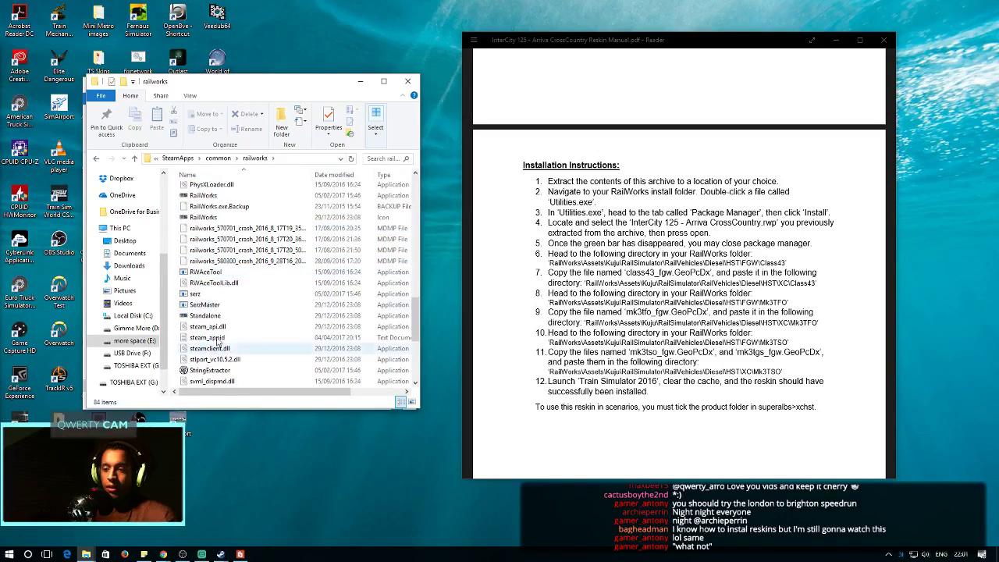
scroll(217, 340, down, 5)
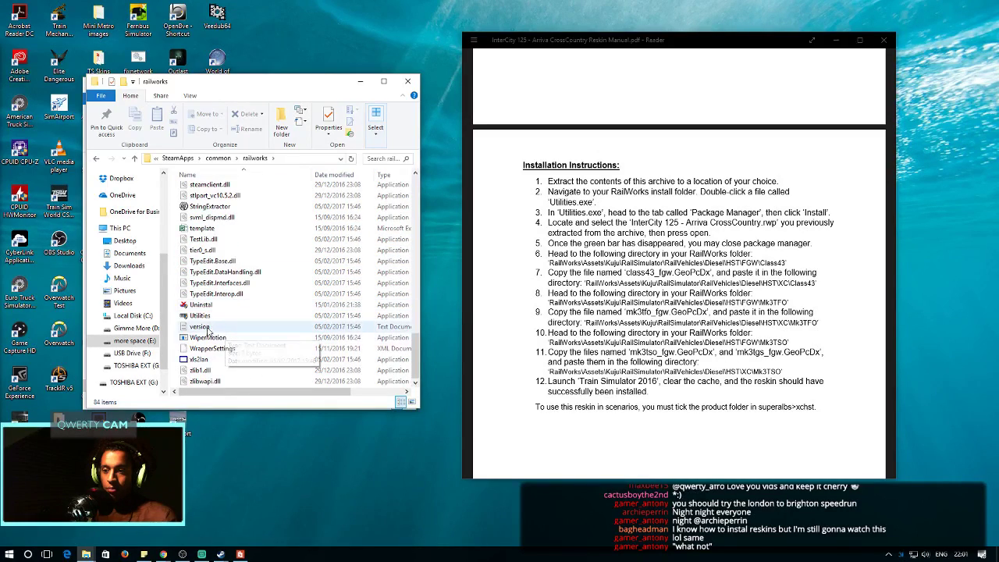
Launch Utilities from railworks and show its Package Manager page
click(205, 316)
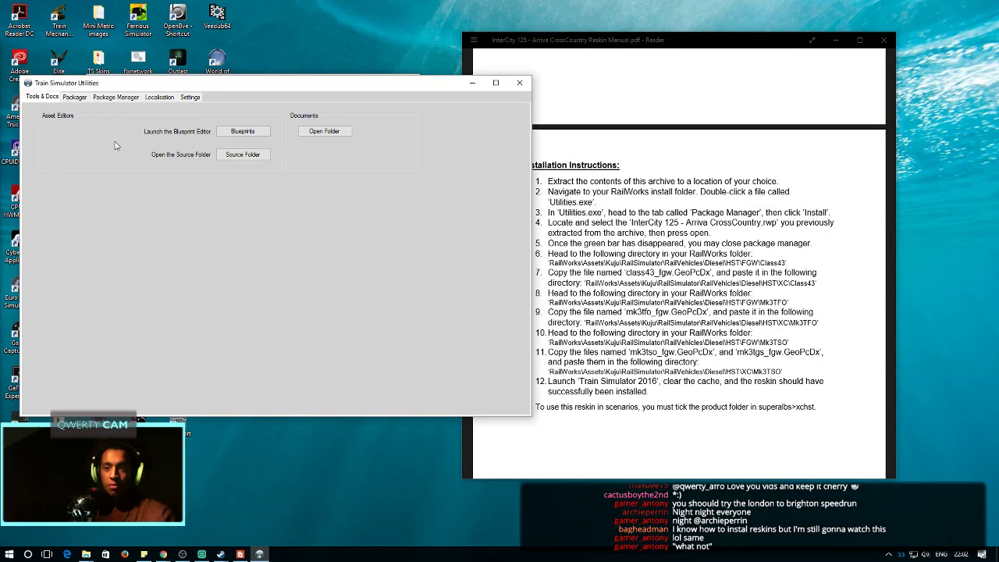
click(117, 97)
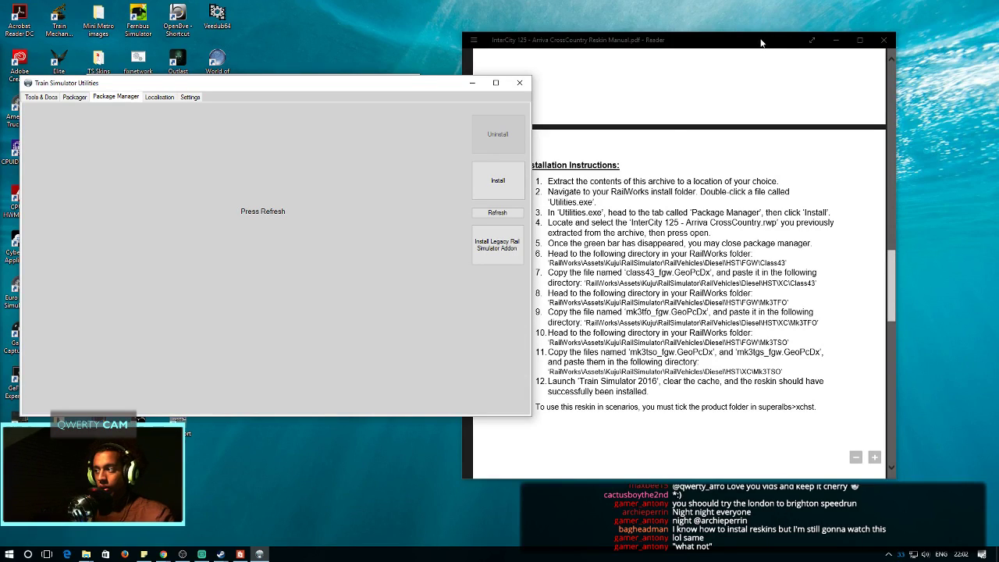
drag(761, 42, 817, 42)
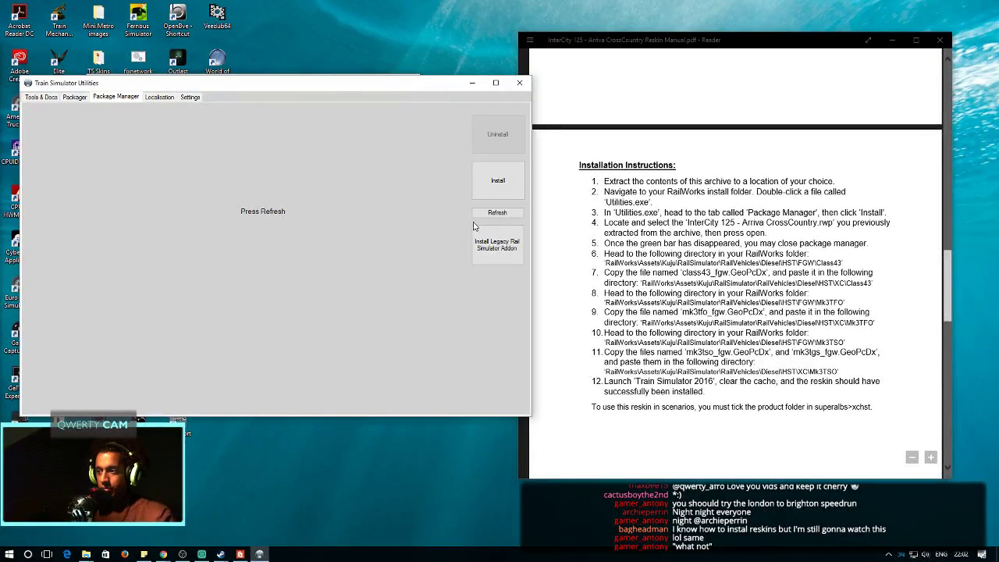
Set Utilities beside the InterCity 125 - Arriva CrossCountry download folder window
drag(304, 83, 656, 73)
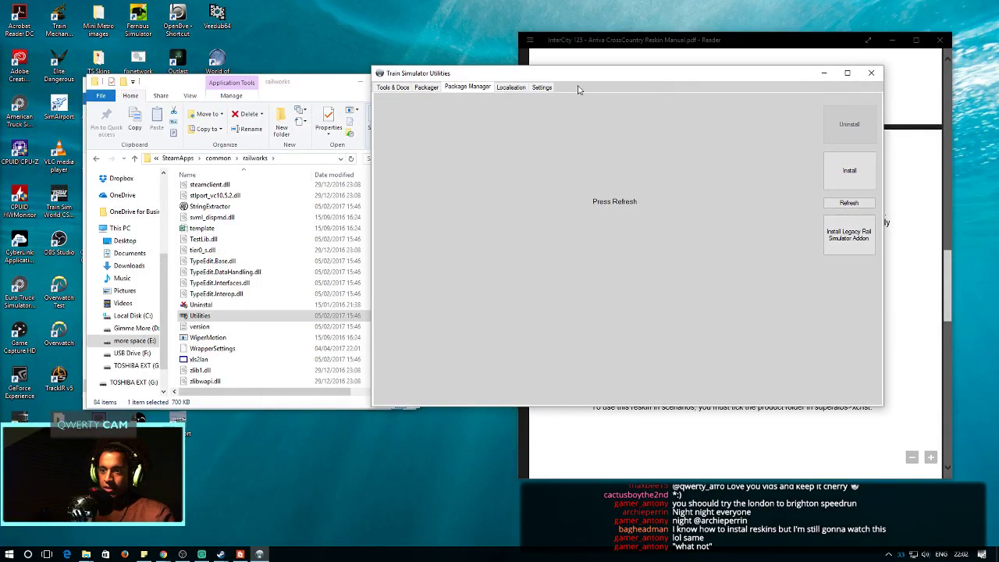
click(249, 97)
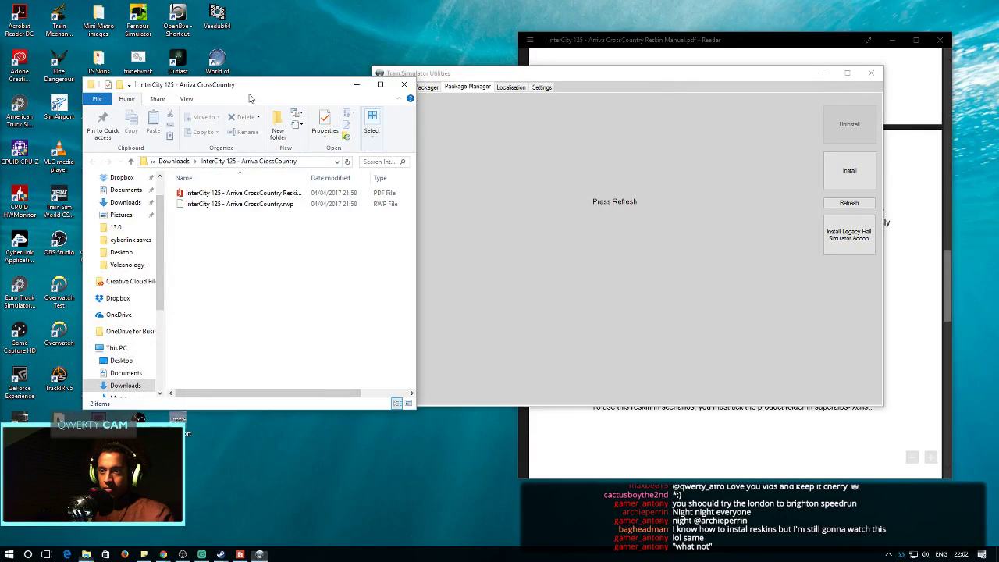
drag(251, 86, 199, 75)
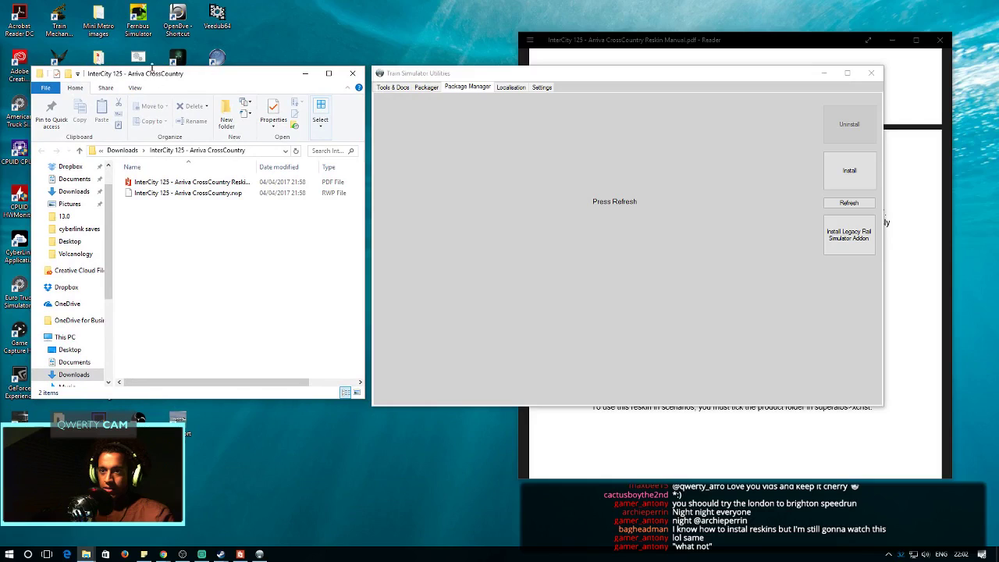
Start a package install and list Downloads newest-first by Date modified
drag(512, 76, 508, 73)
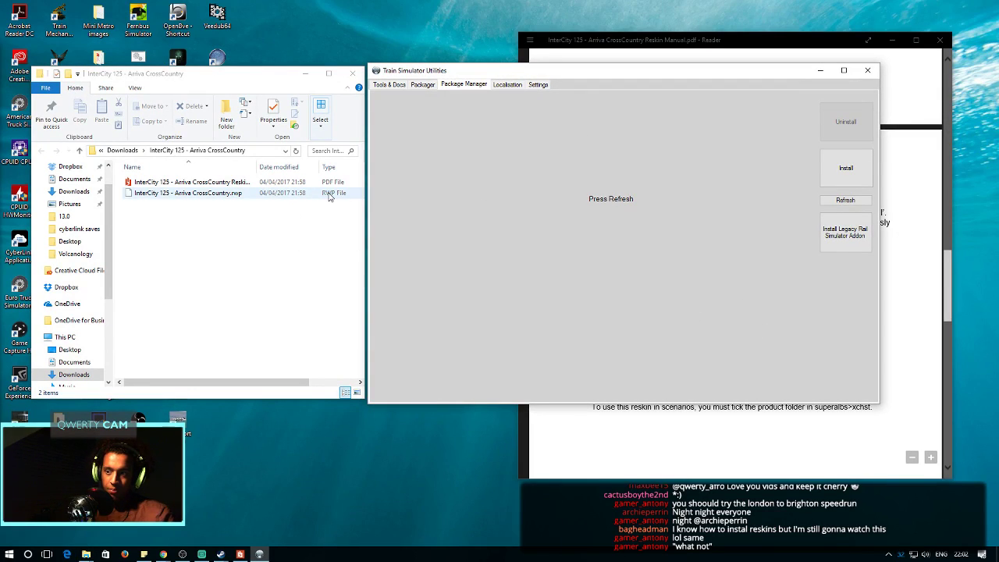
drag(272, 83, 264, 85)
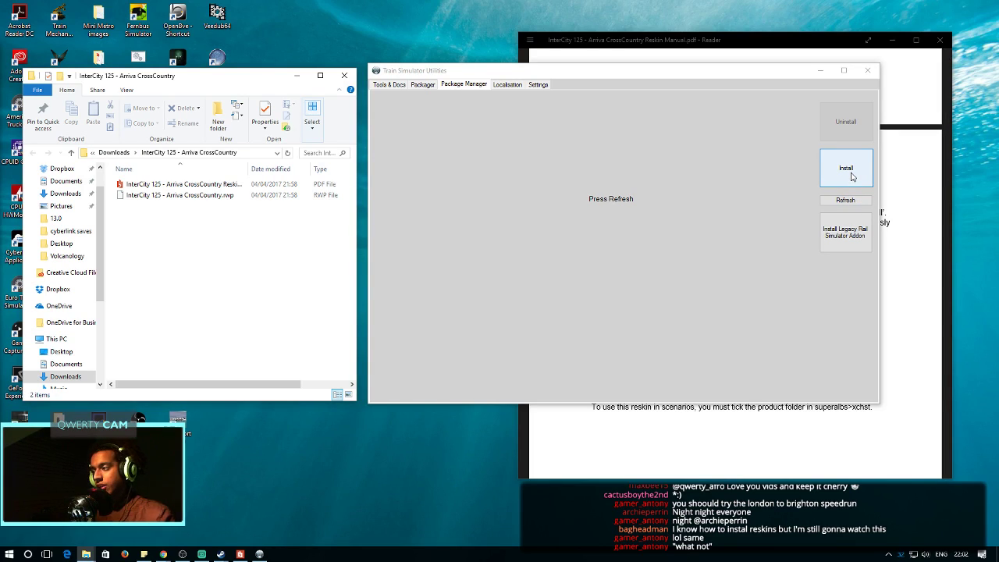
click(850, 177)
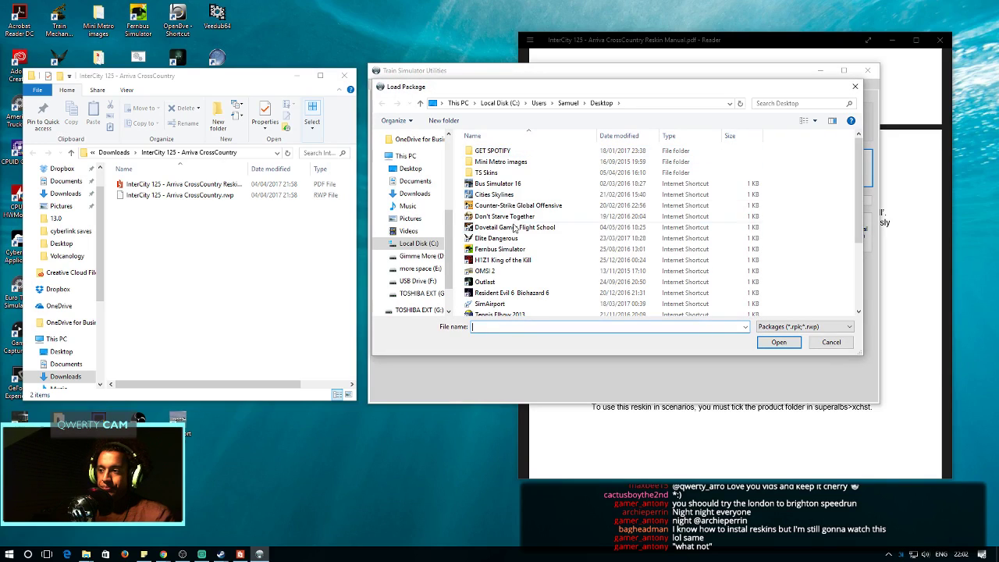
click(415, 193)
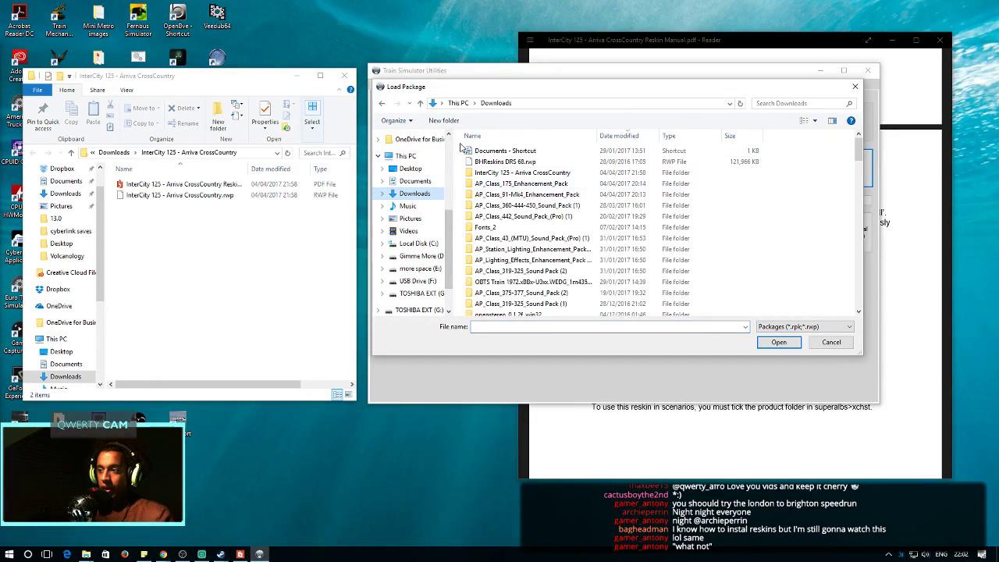
click(610, 137)
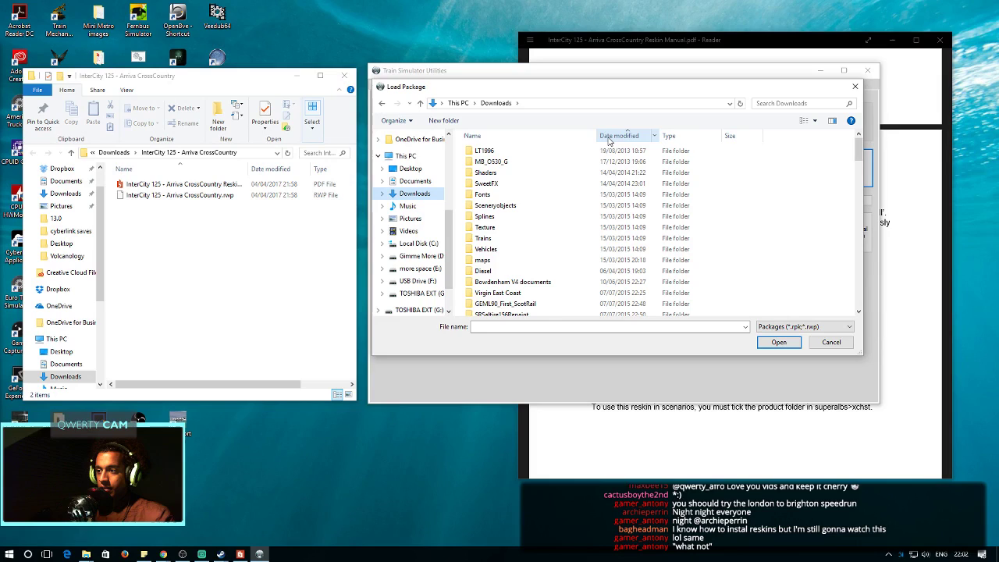
click(610, 136)
Open the InterCity 125 - Arriva CrossCountry folder and choose its .rwp package
scroll(549, 183, down, 1)
scroll(550, 183, up, 1)
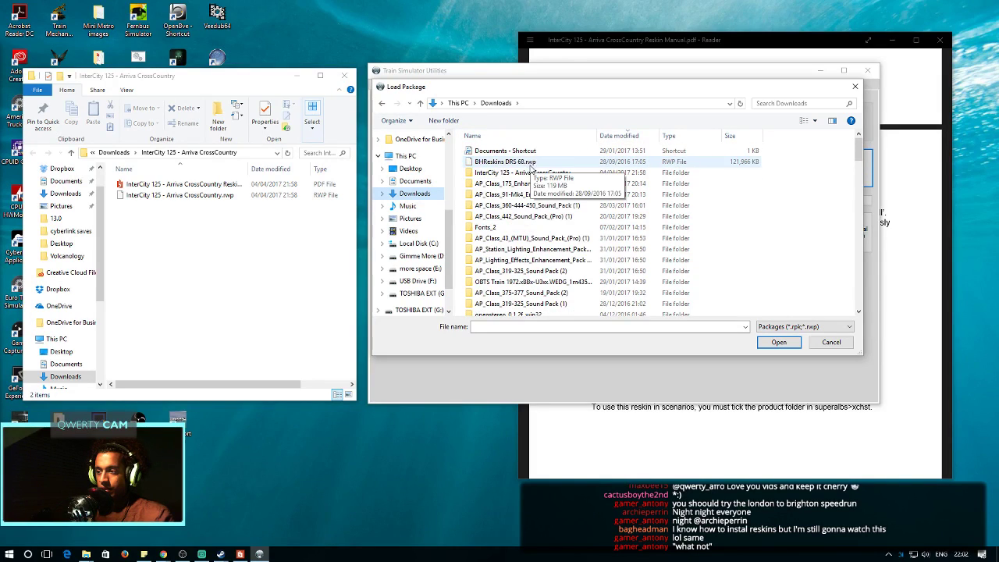
scroll(549, 184, down, 1)
scroll(530, 181, up, 1)
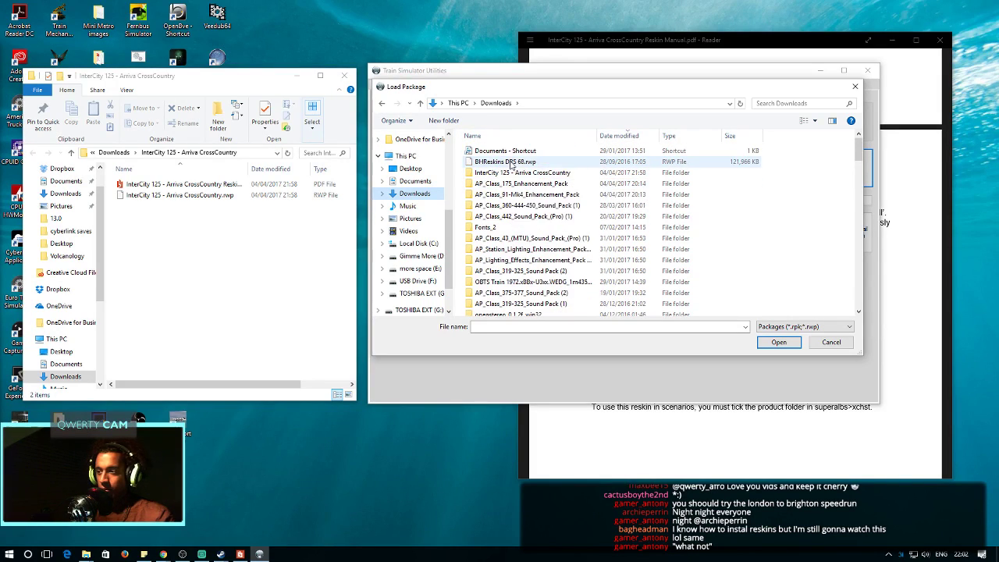
click(525, 176)
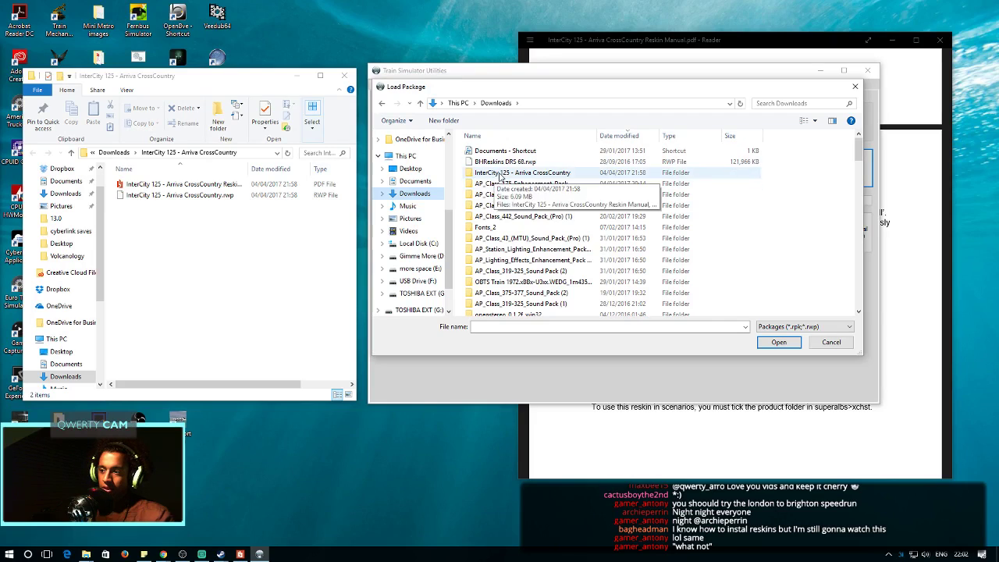
double_click(624, 173)
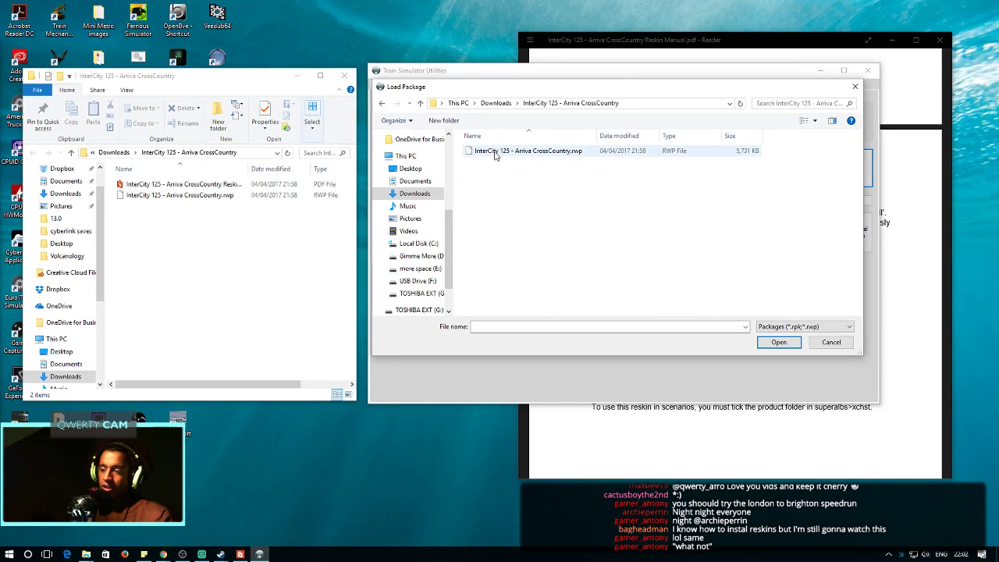
click(578, 153)
Begin installing the chosen .rwp package, then bring the reskin manual back in front
click(778, 341)
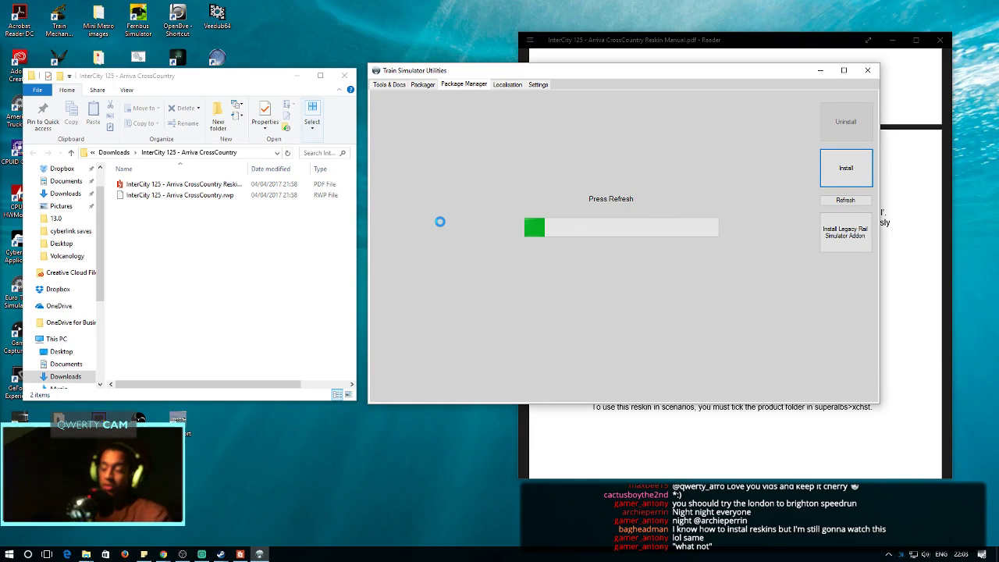
click(913, 297)
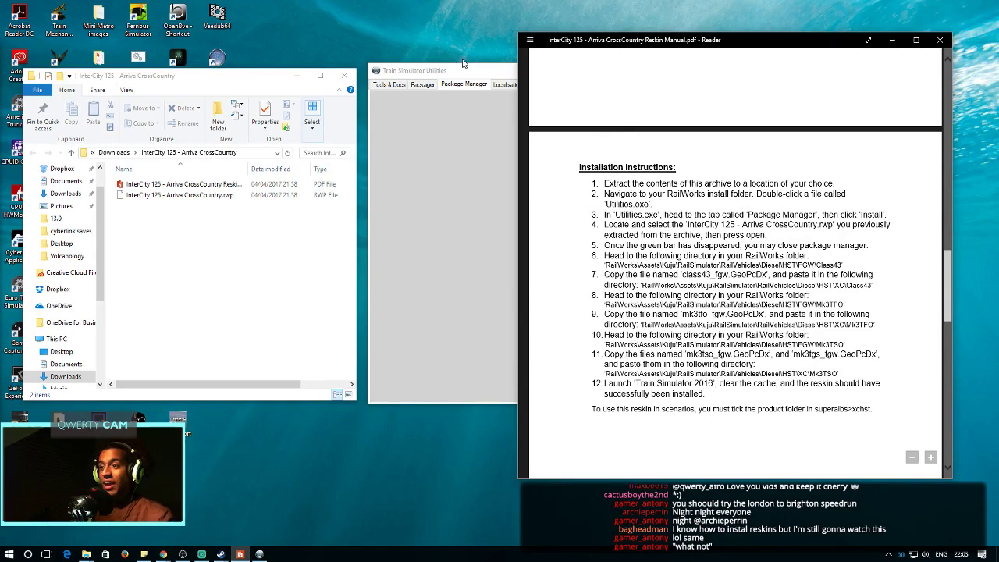
Bring Train Simulator Utilities forward and wait for the package install to finish
click(433, 72)
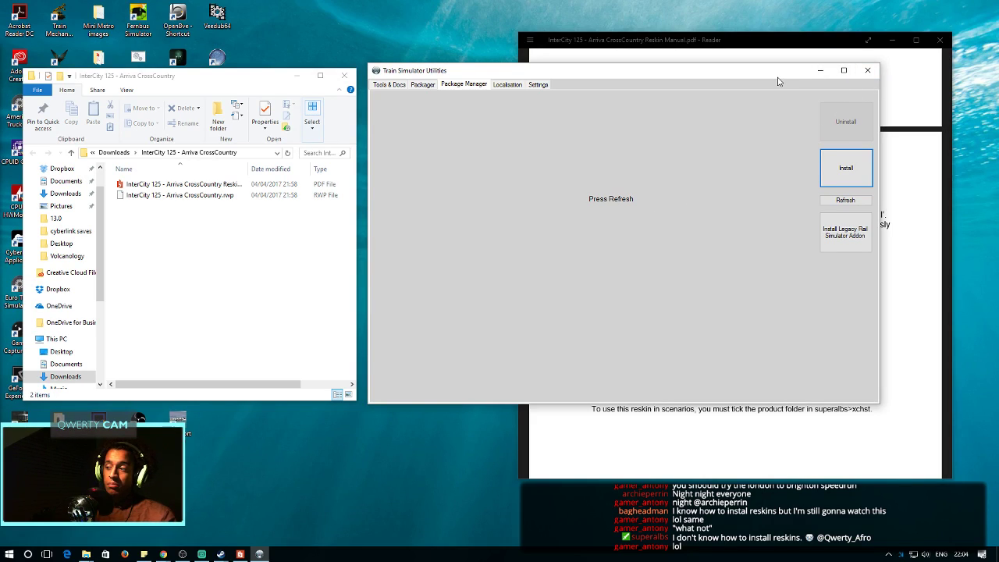
Minimise Train Simulator Utilities so the manual's Installation Instructions are visible
click(822, 71)
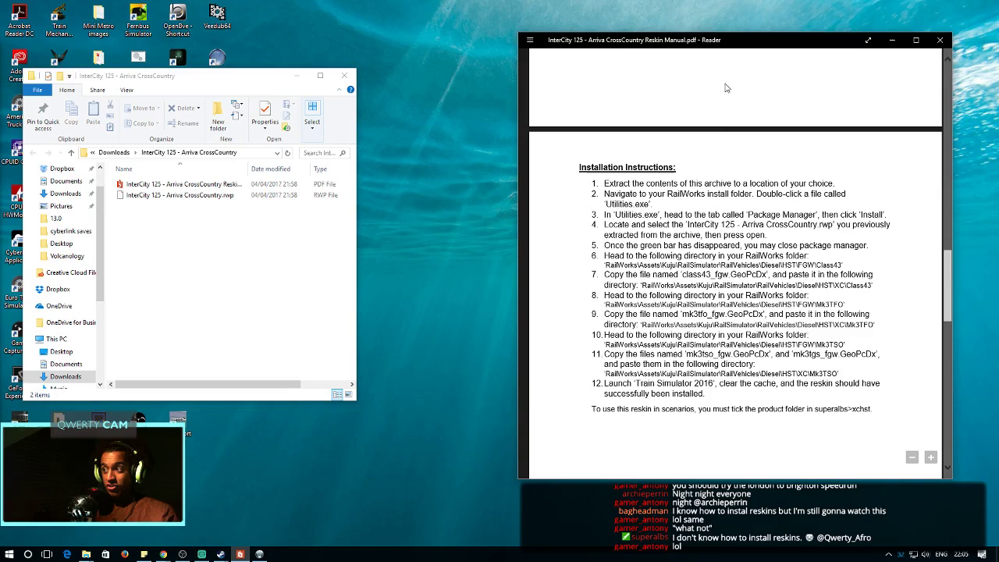
drag(691, 39, 662, 43)
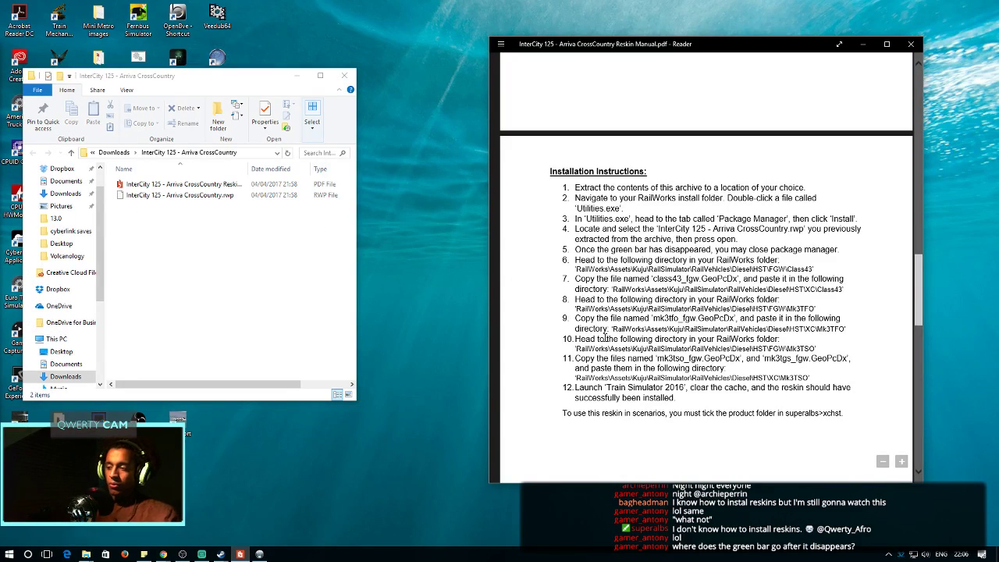
Bring back the railworks folder window and open its Assets folder
click(86, 554)
click(86, 534)
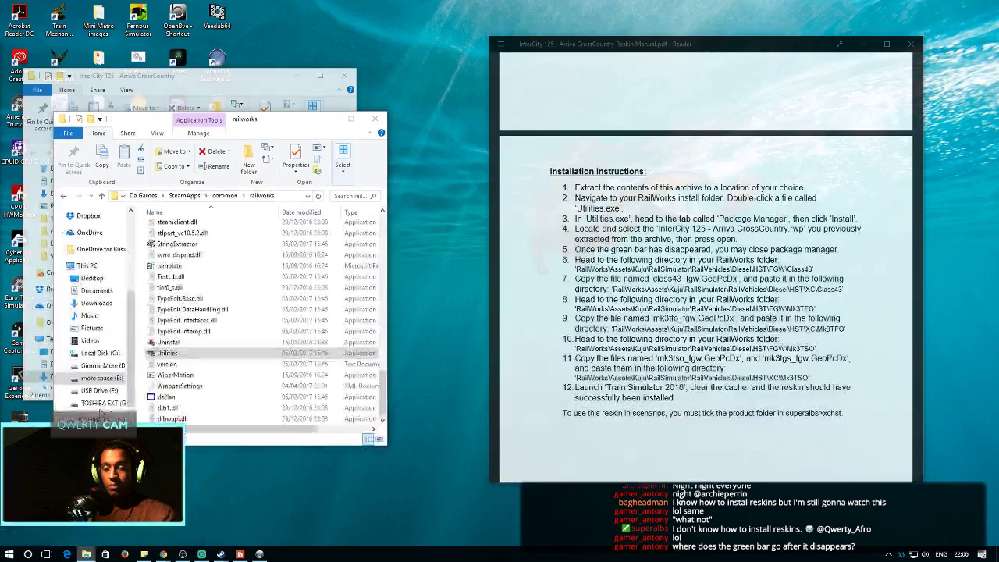
drag(252, 127, 267, 106)
scroll(235, 273, up, 15)
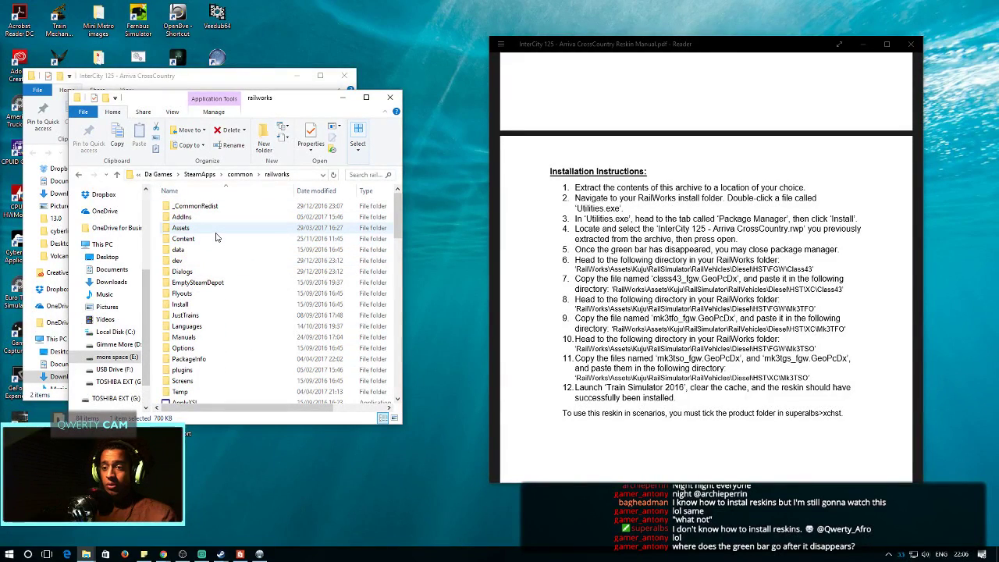
double_click(209, 228)
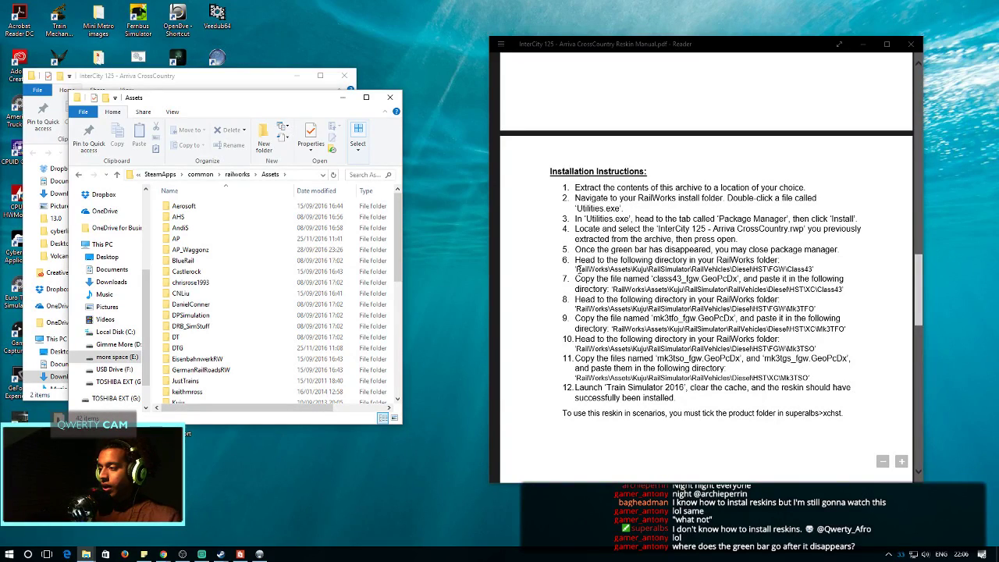
Highlight step 6's Kuju\RailSimulator\RailVehicles path in the manual and select the Kuju folder
drag(633, 270, 814, 269)
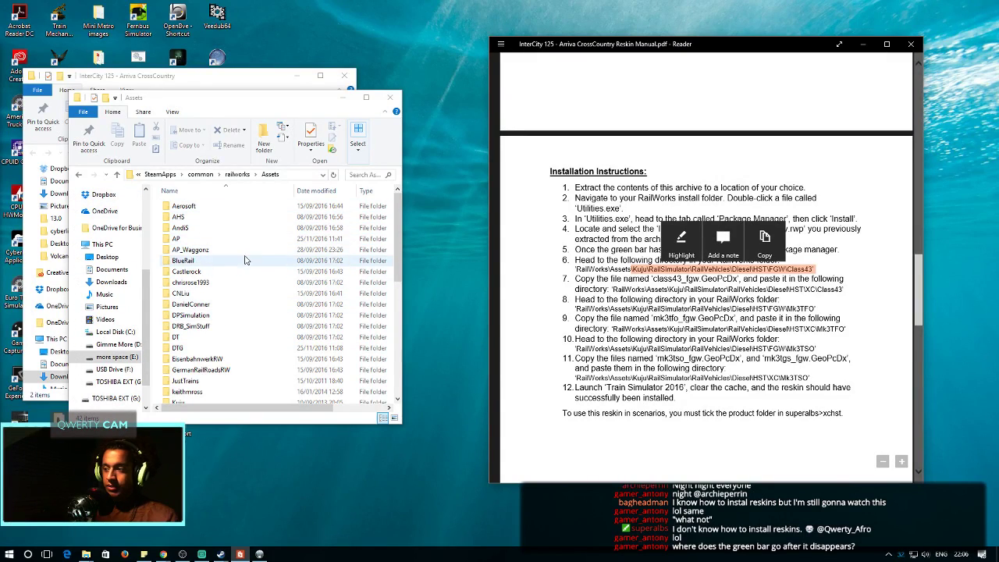
scroll(205, 279, down, 4)
click(212, 278)
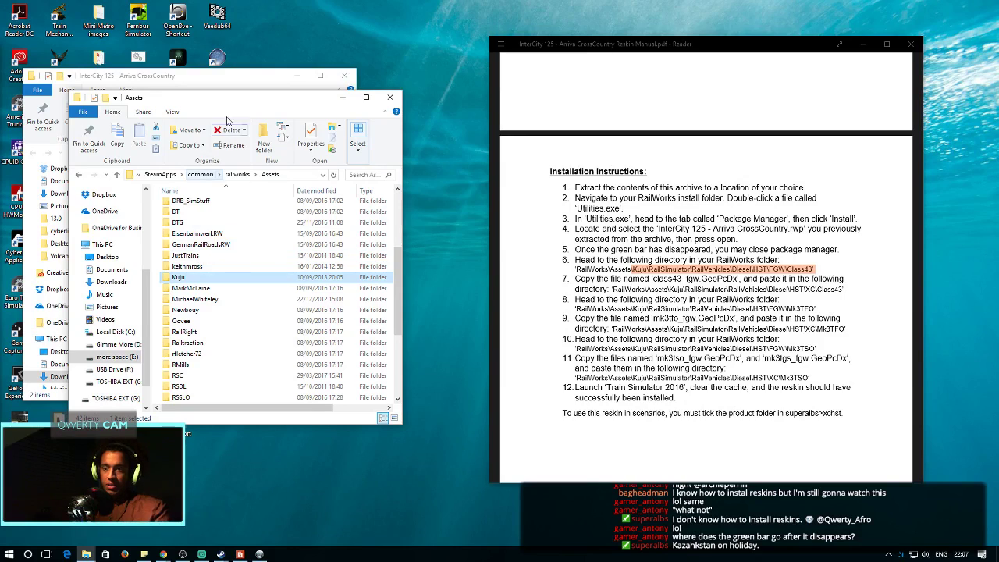
scroll(242, 305, down, 1)
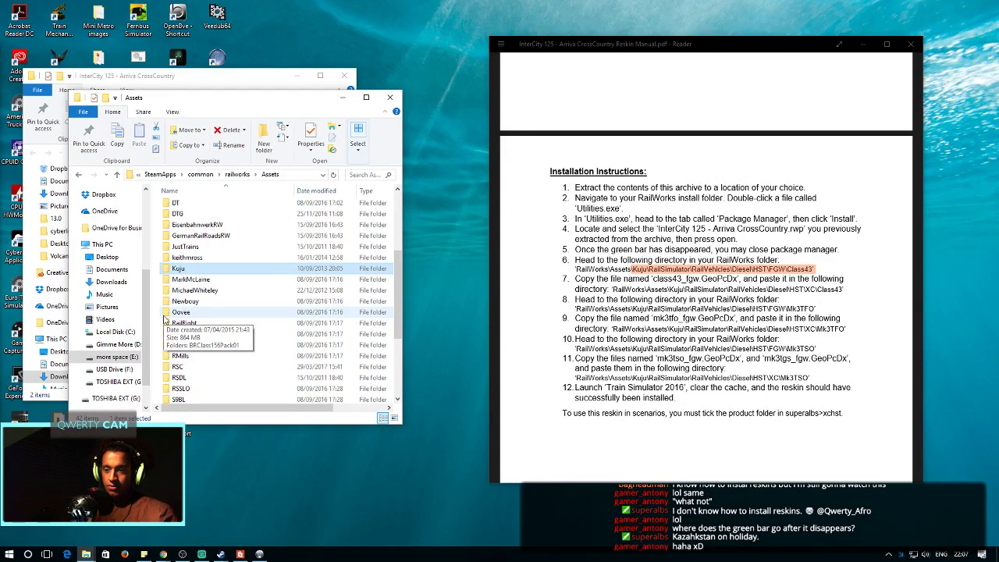
Drill down through Kuju\RailSimulator\RailVehicles\Diesel\HST\FGW into the Class43 folder
double_click(184, 269)
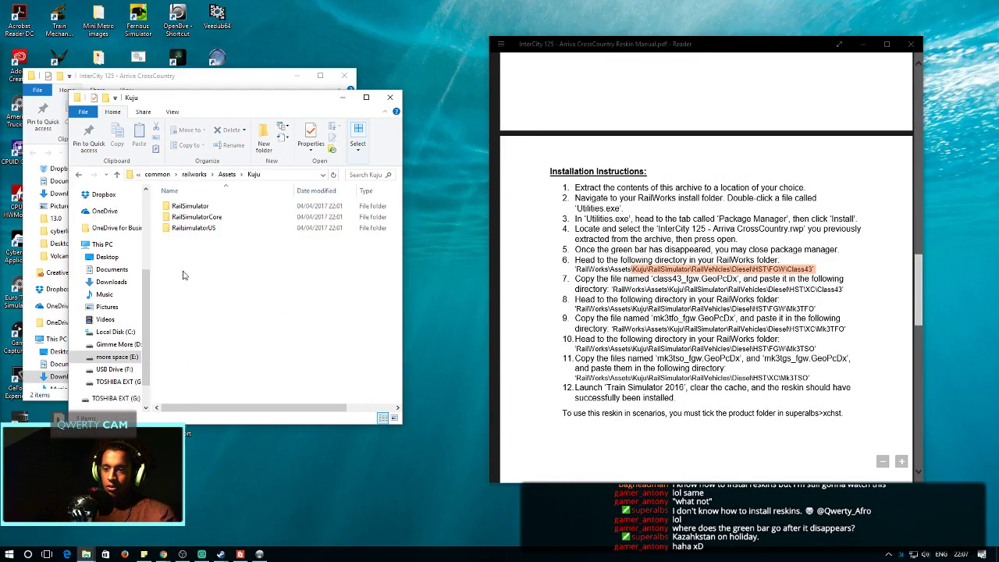
double_click(242, 206)
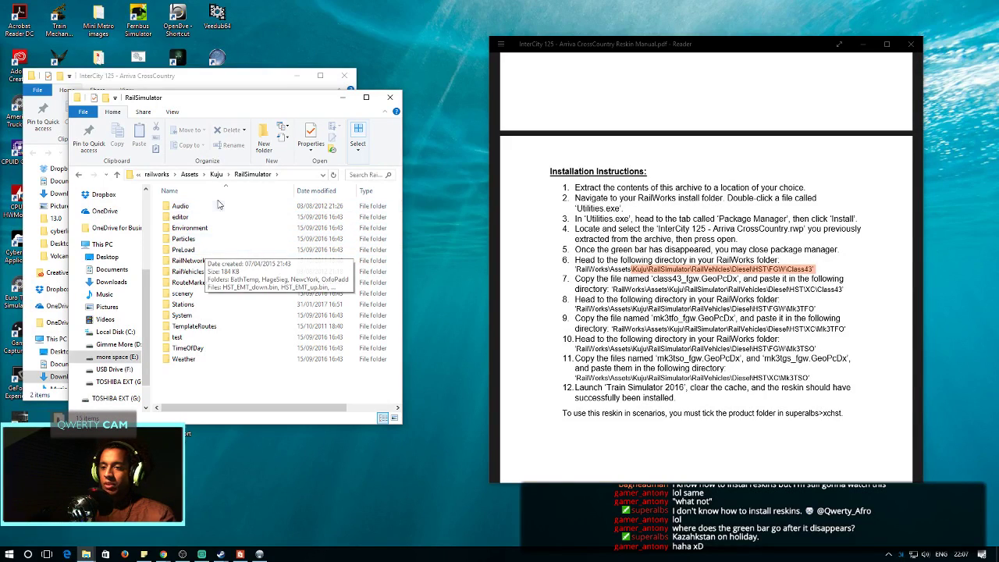
double_click(195, 272)
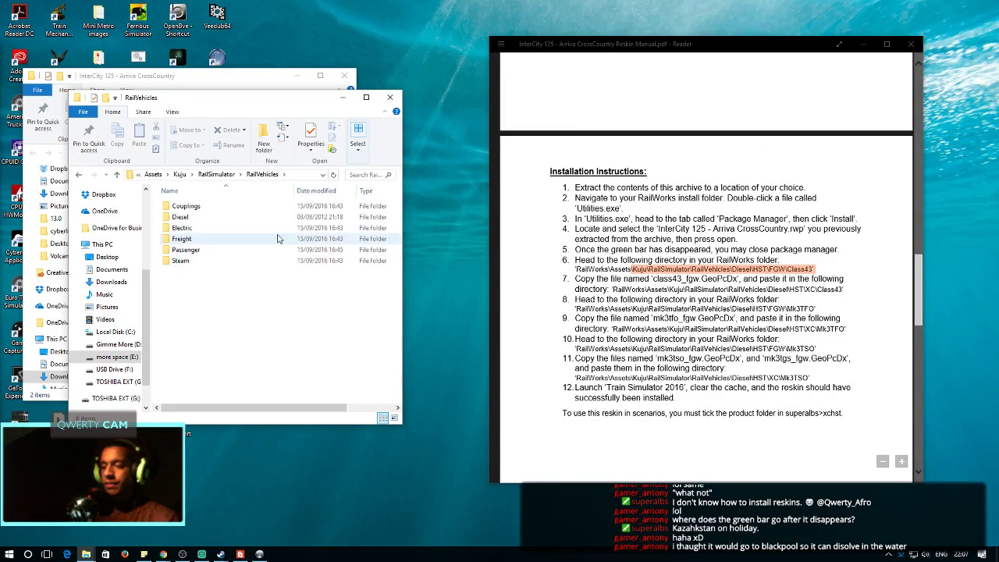
double_click(196, 218)
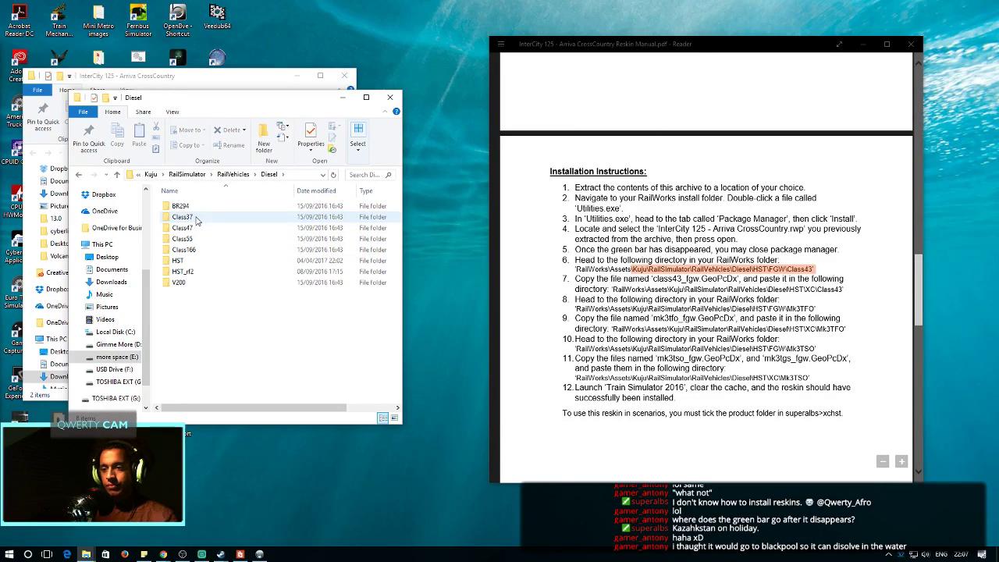
double_click(196, 261)
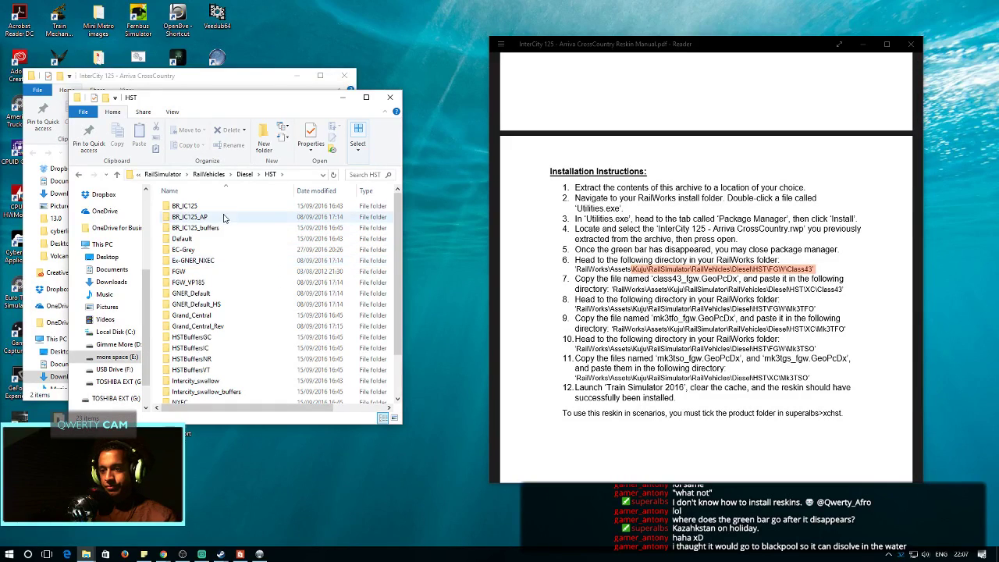
double_click(223, 273)
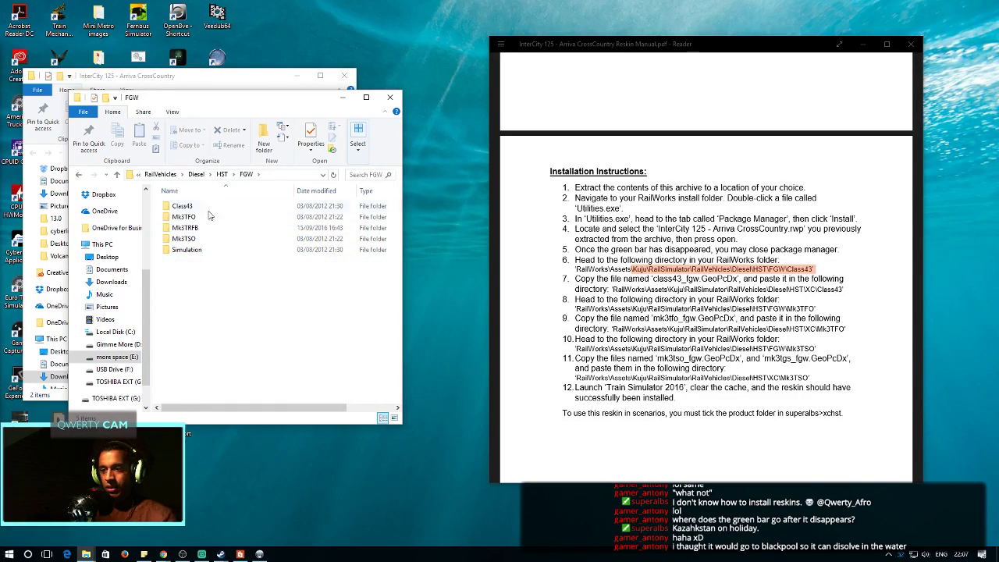
click(192, 208)
double_click(193, 208)
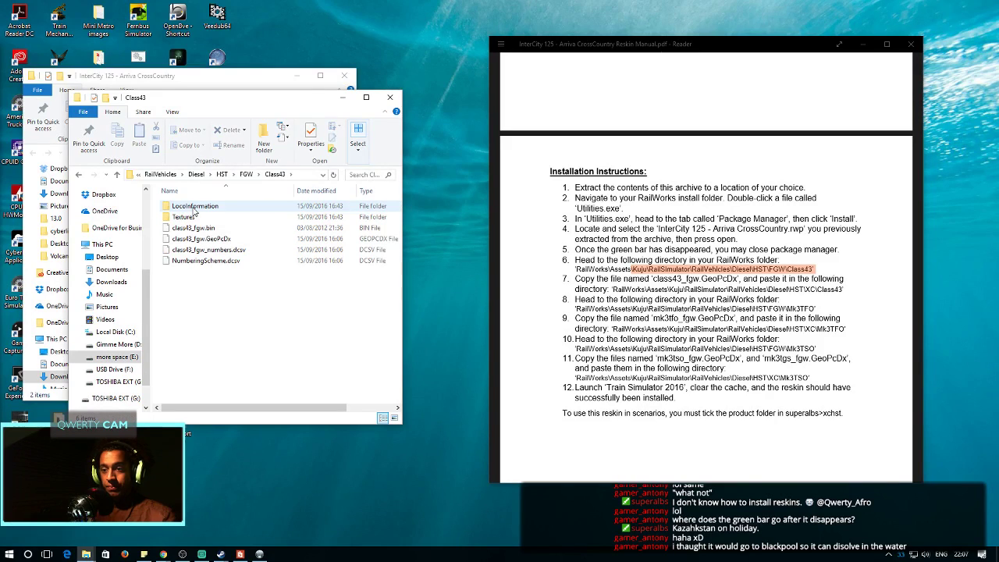
Copy class43_fgw.GeoPcDx from the FGW Class43 folder to the clipboard
click(250, 242)
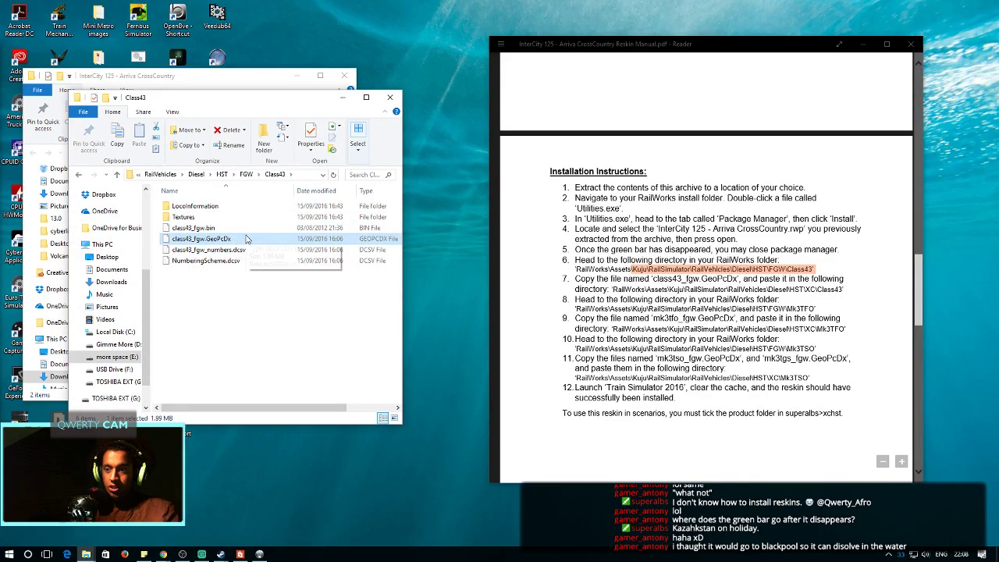
key(ctrl+c)
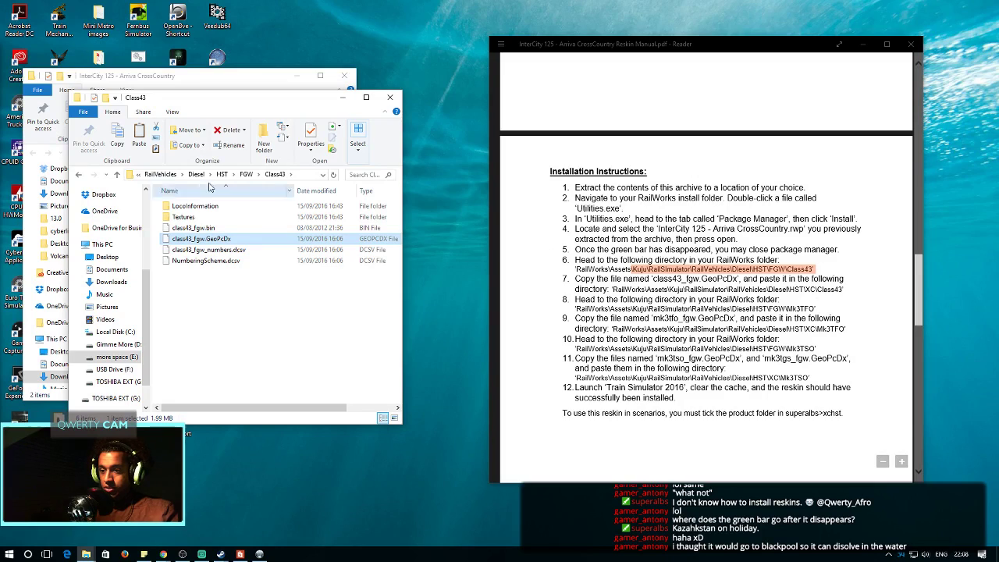
right_click(232, 239)
click(257, 347)
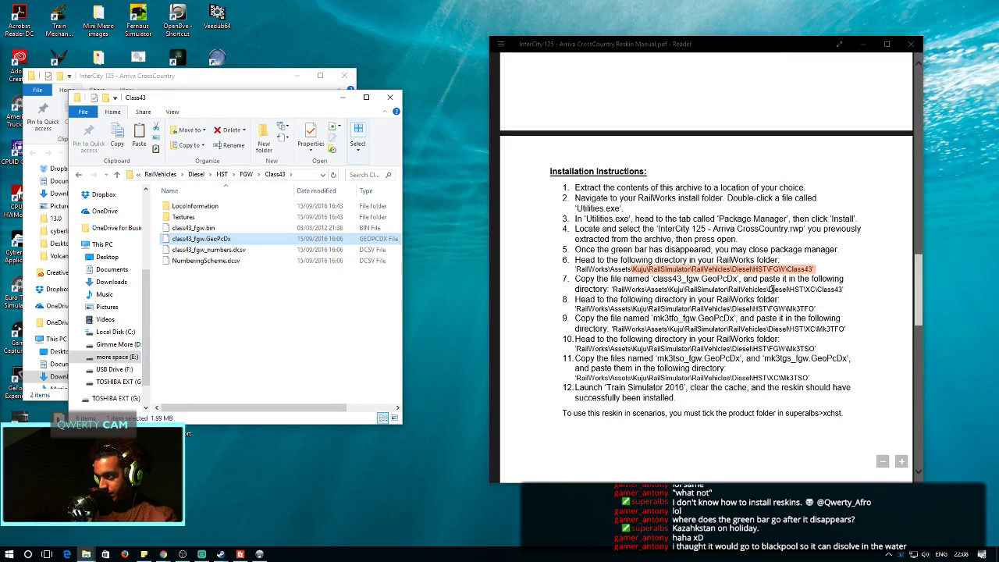
Paste class43_fgw.GeoPcDx into the HST\XC\Class43 folder
drag(790, 289, 840, 289)
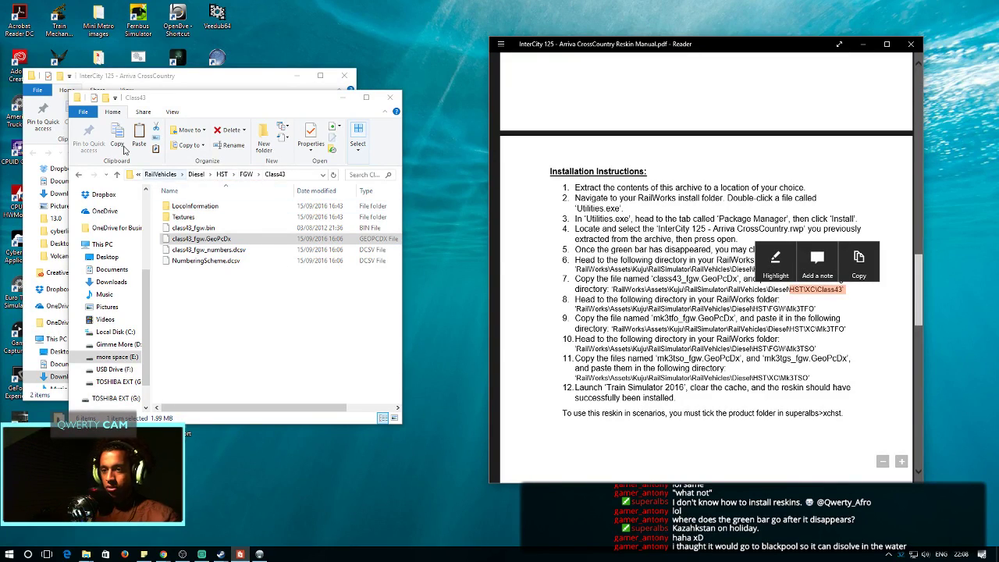
click(79, 175)
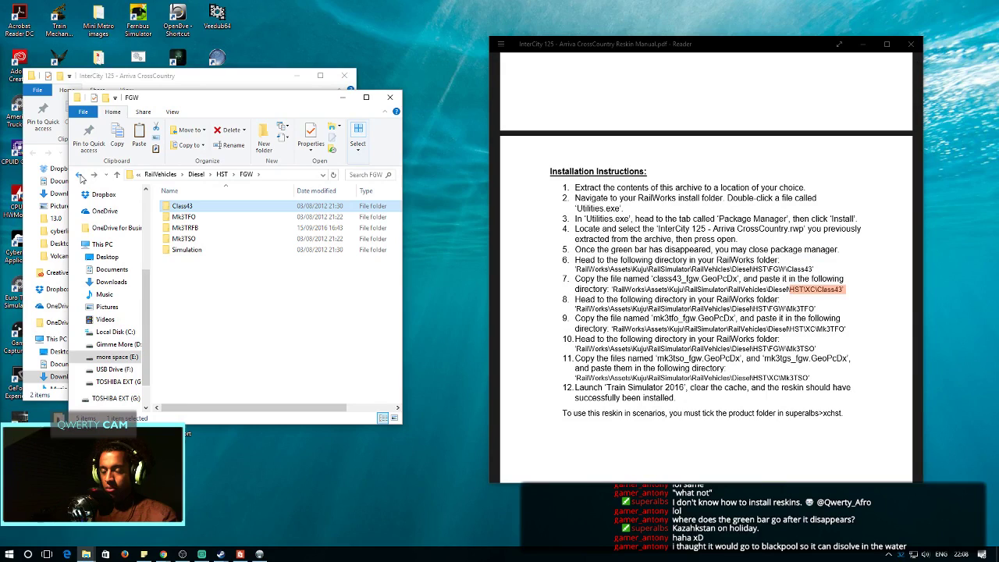
click(79, 175)
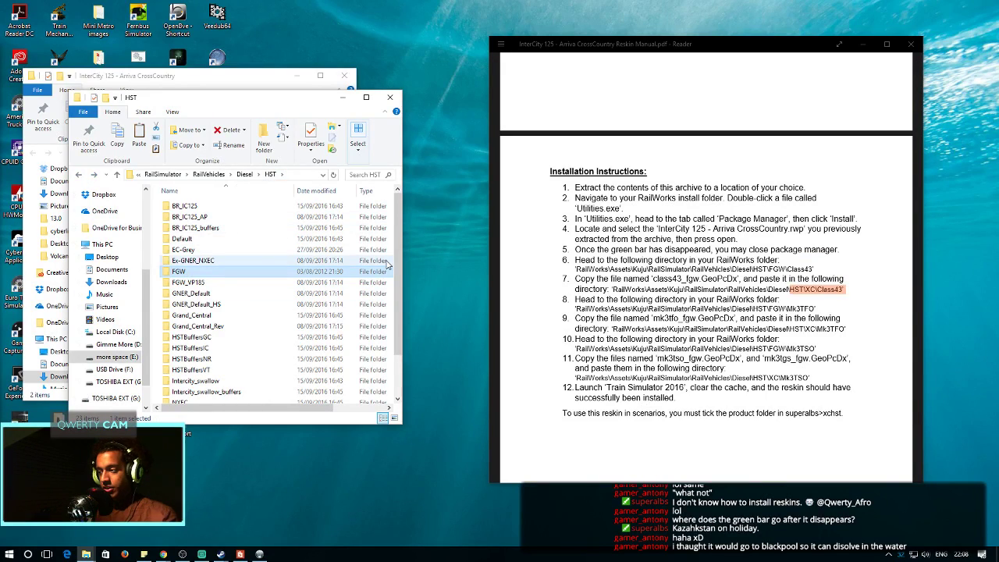
scroll(286, 274, down, 2)
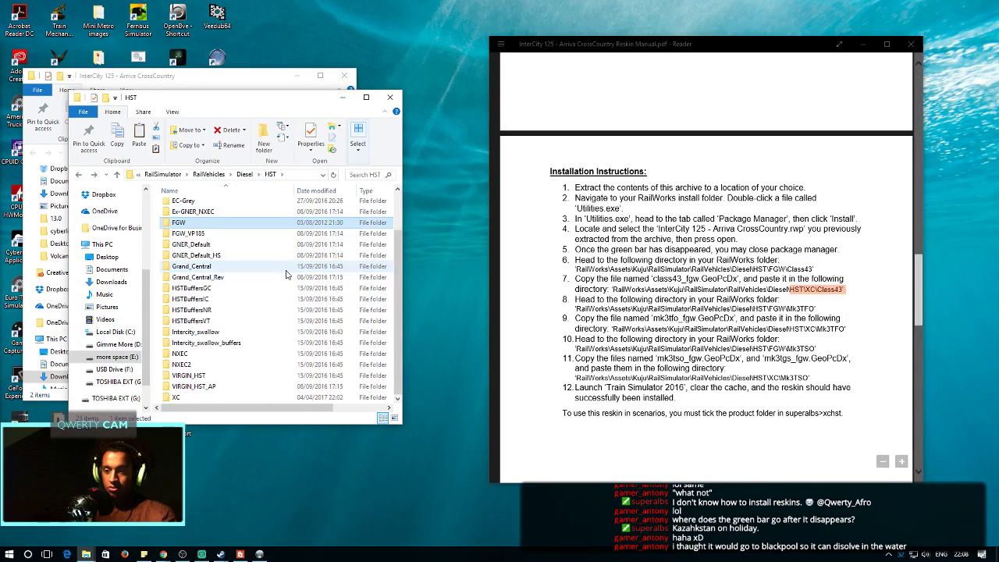
double_click(180, 397)
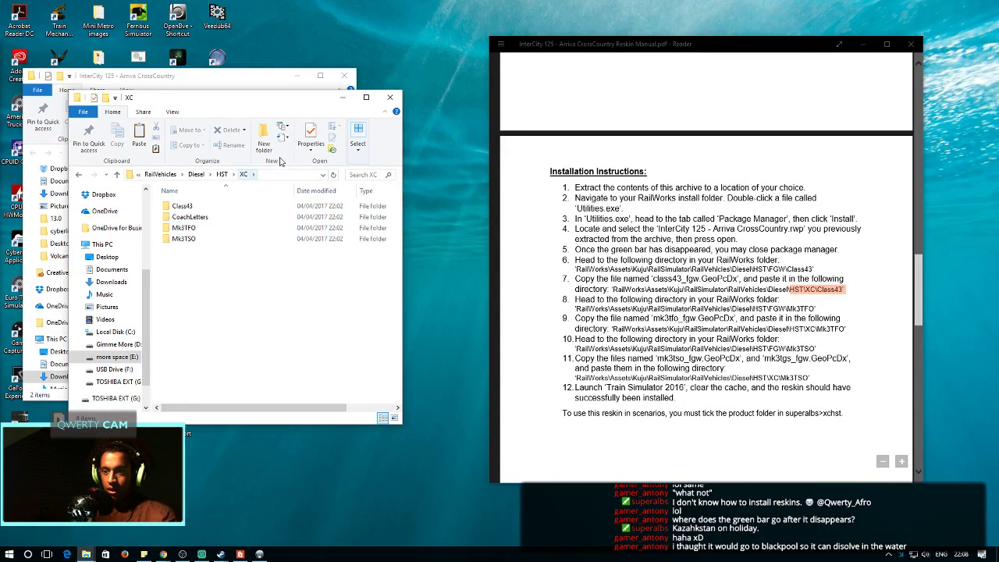
double_click(201, 208)
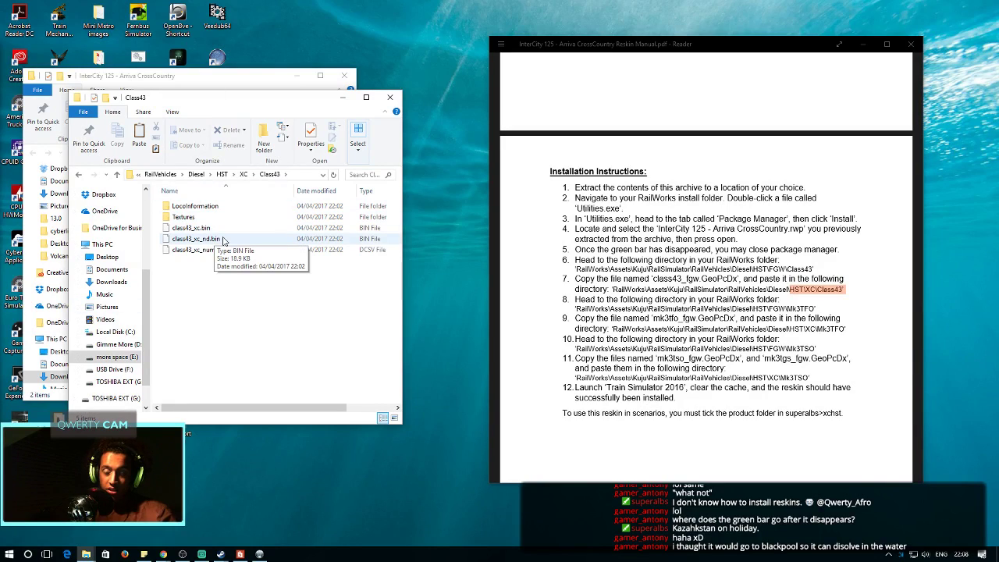
key(ctrl+v)
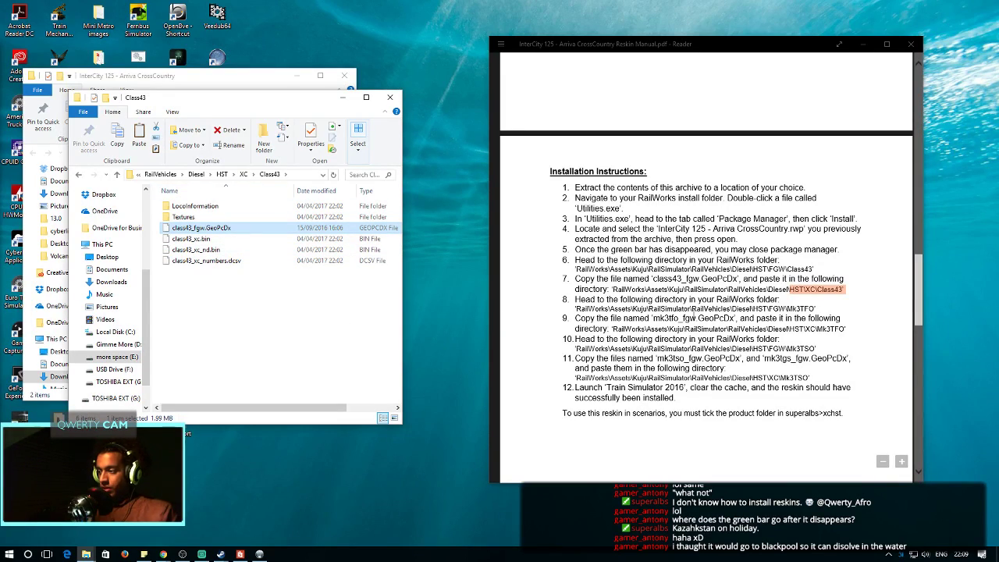
Copy mk3tfo_fgw.GeoPcDx from the HST\FGW\Mk3TFO folder
drag(690, 309, 821, 308)
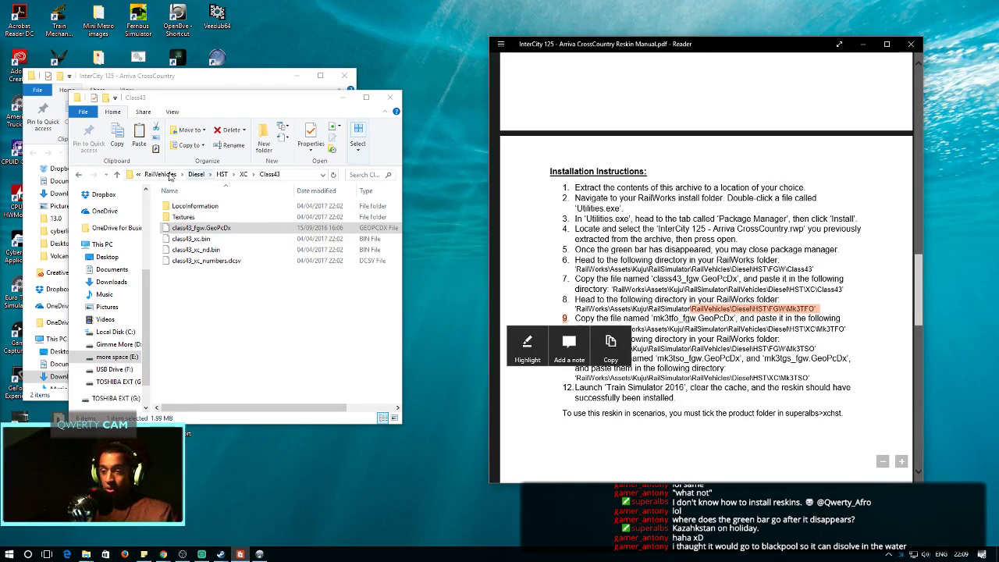
click(116, 174)
click(116, 174)
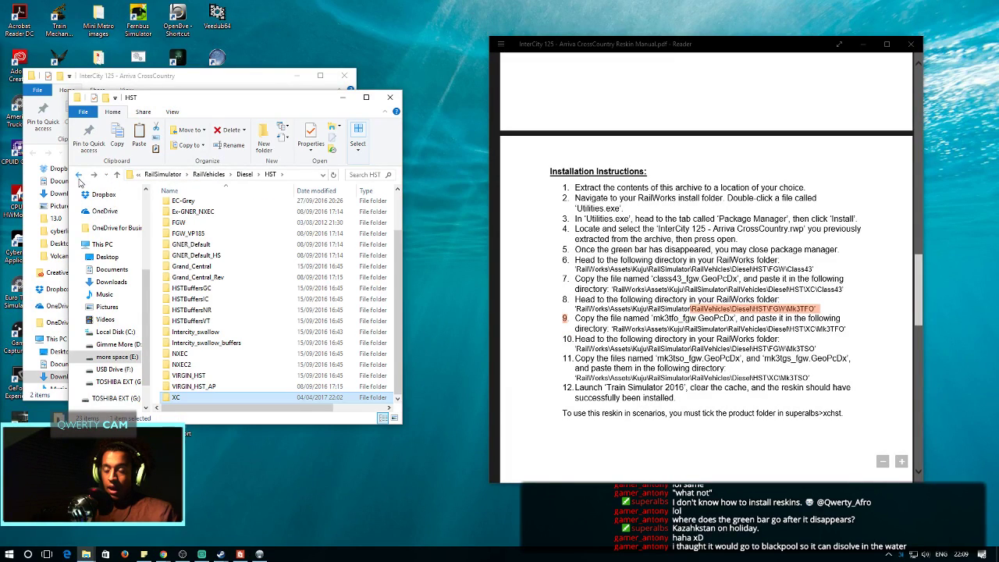
double_click(180, 270)
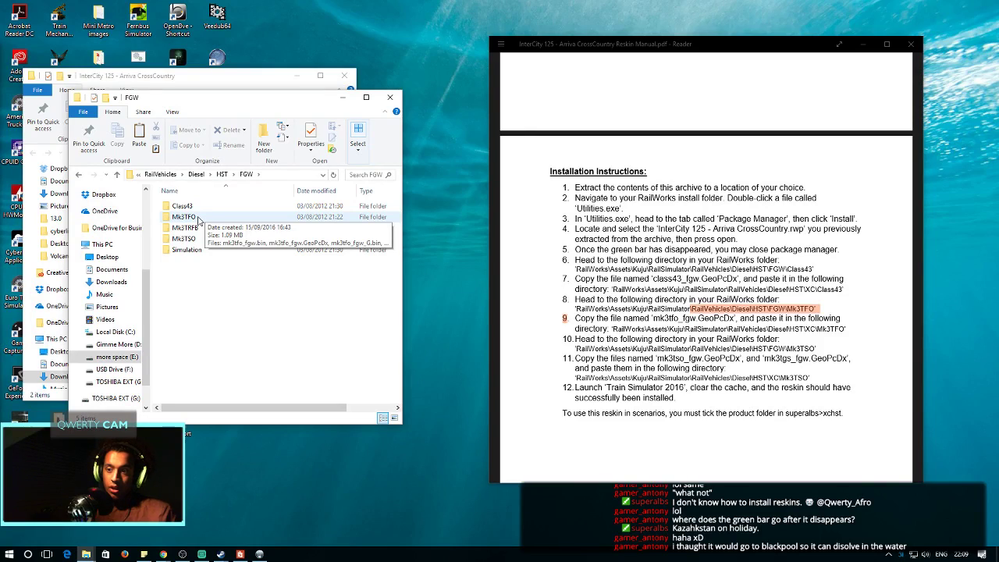
double_click(199, 221)
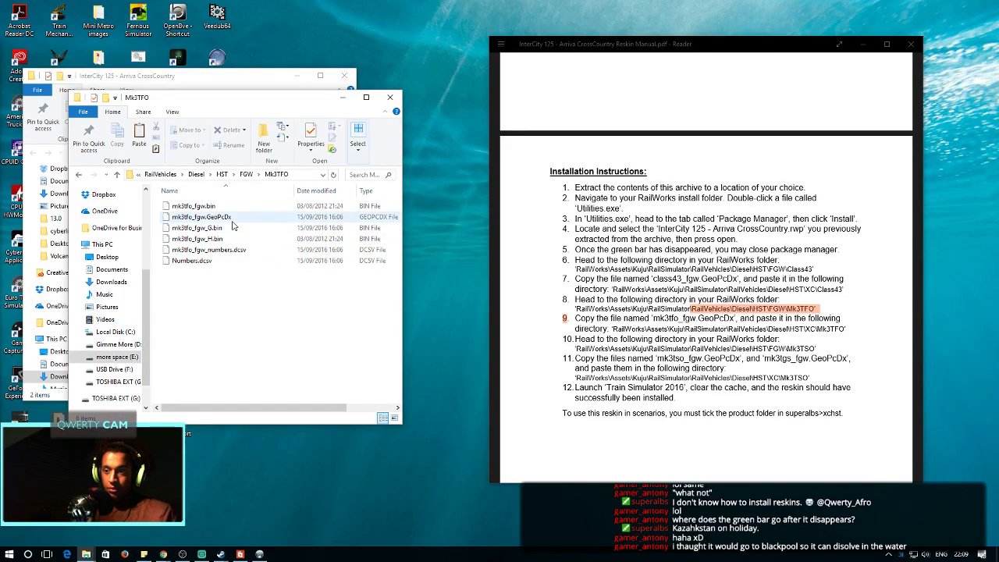
right_click(232, 225)
click(214, 217)
right_click(219, 219)
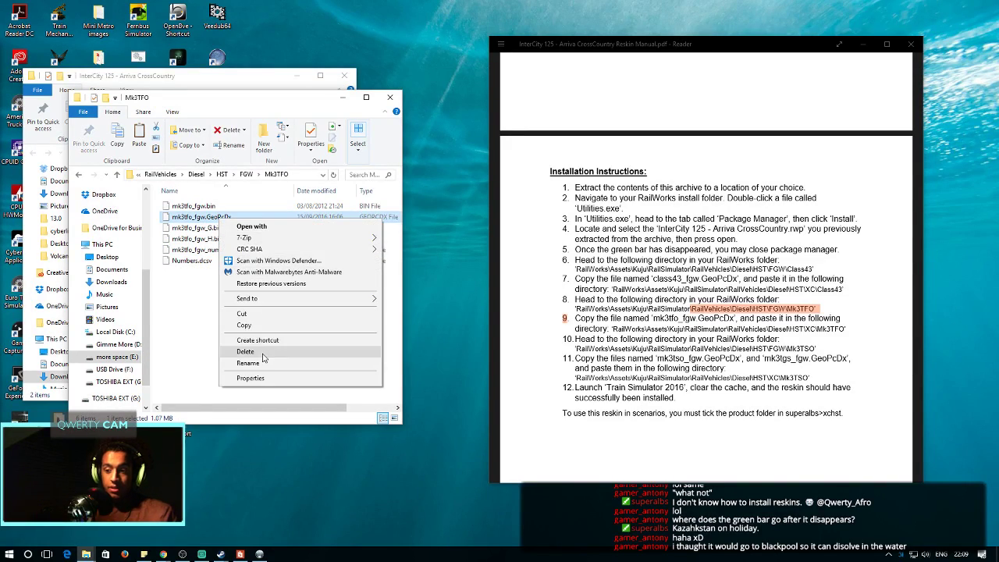
click(244, 324)
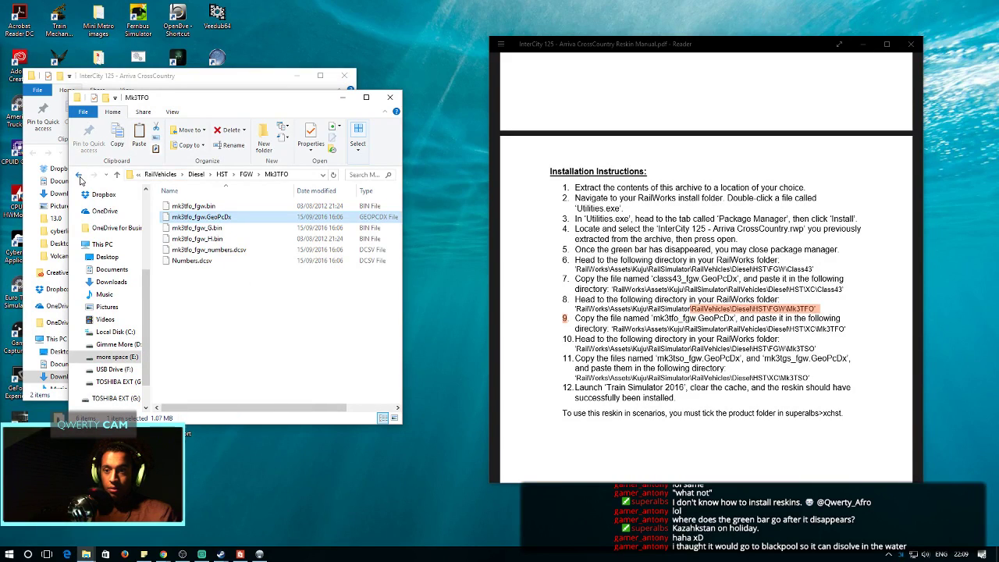
Paste mk3tfo_fgw.GeoPcDx into HST\XC\Mk3TFO, then return to the XC folder
click(79, 175)
click(79, 174)
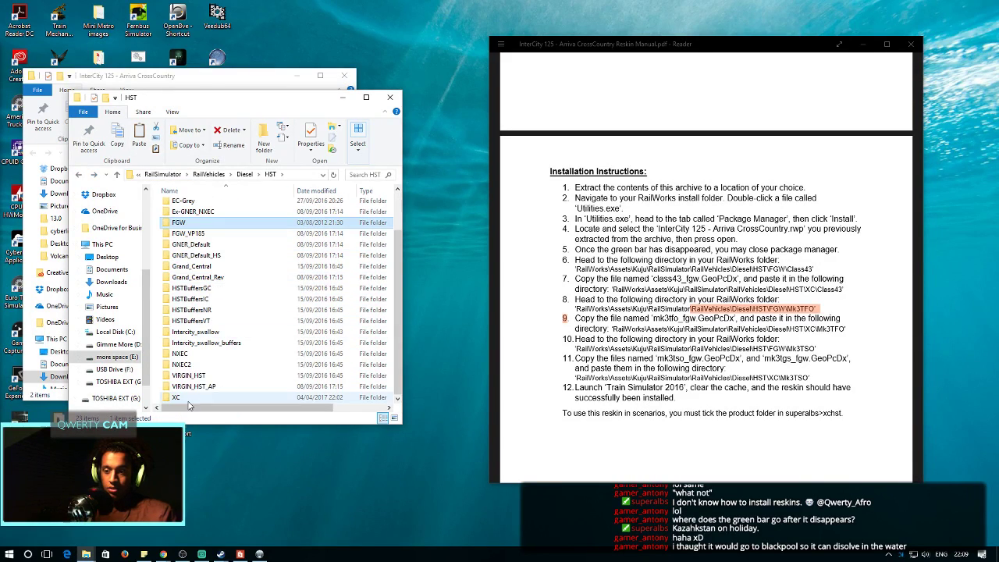
double_click(197, 341)
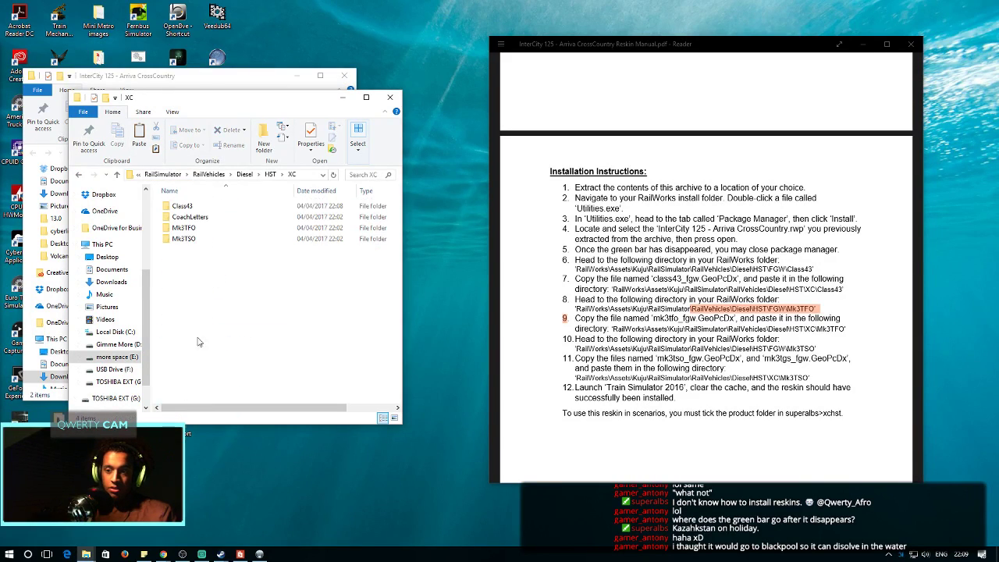
double_click(202, 229)
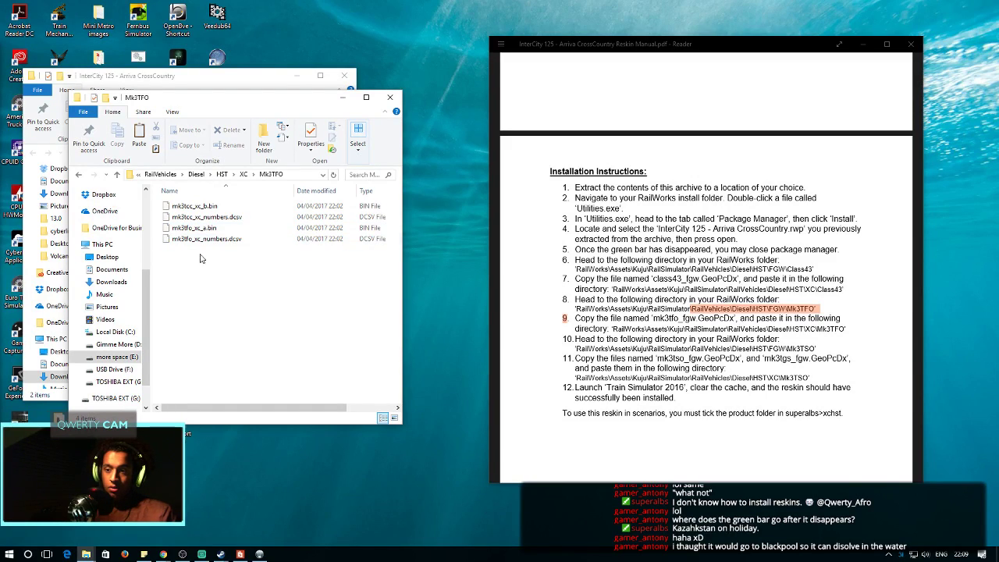
key(ctrl+v)
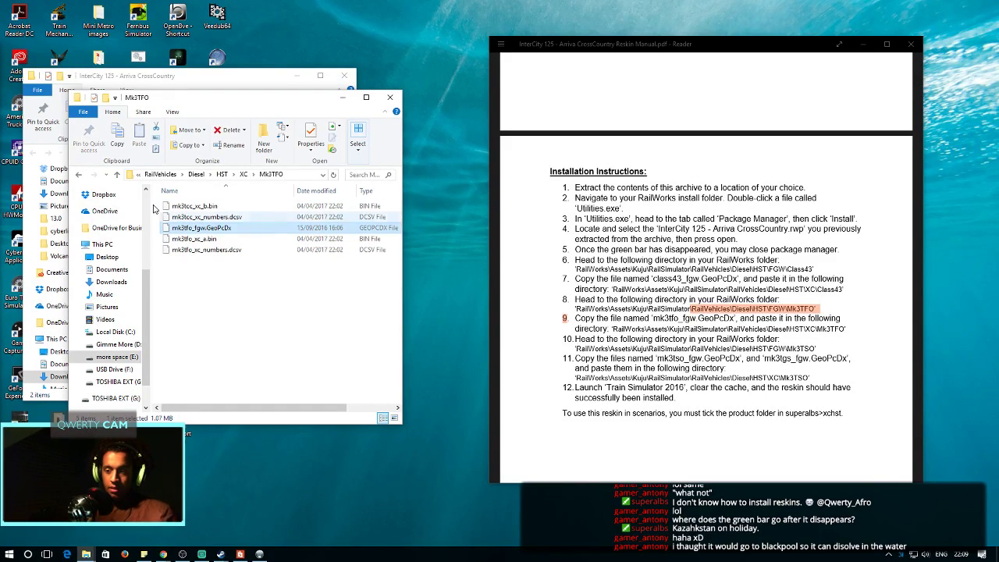
click(83, 174)
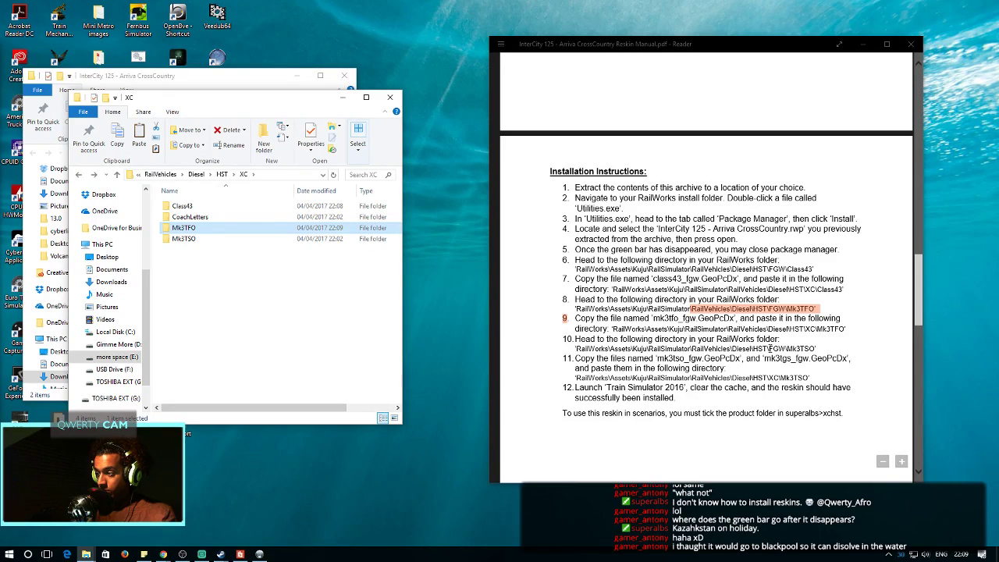
Copy mk3tgs_fgw.GeoPcDx and mk3tso_fgw.GeoPcDx from the HST\FGW\Mk3TSO folder
drag(770, 349, 805, 350)
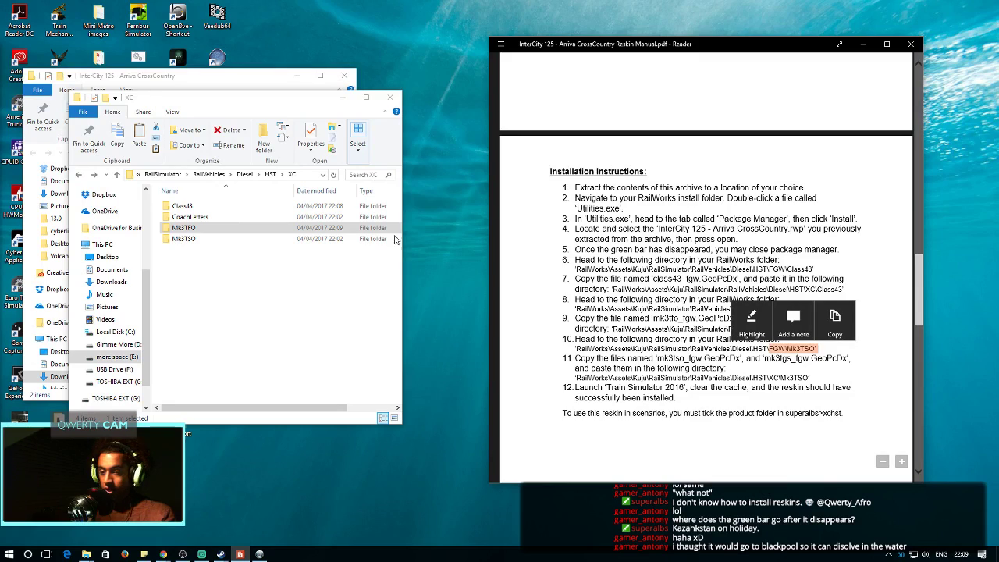
click(78, 175)
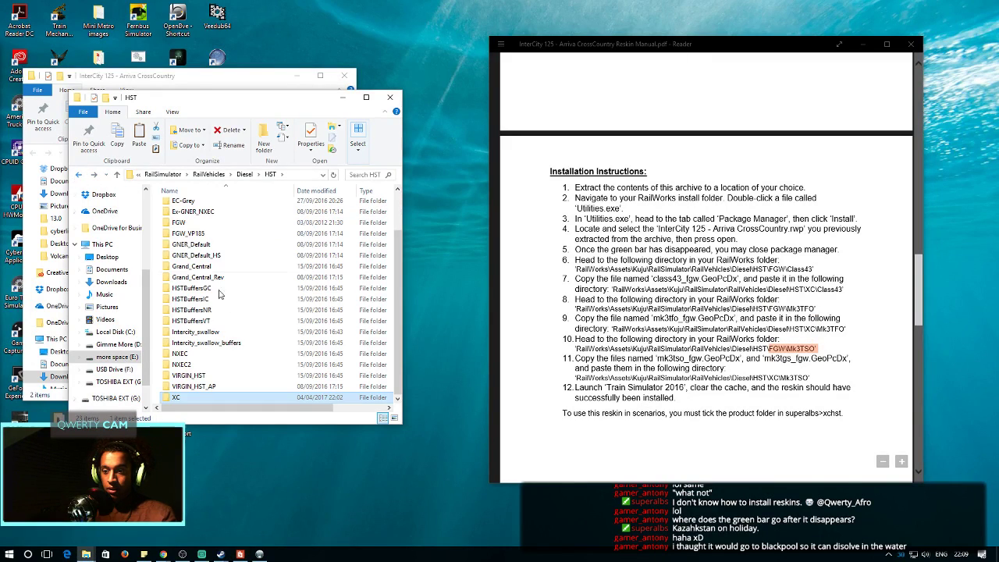
double_click(203, 271)
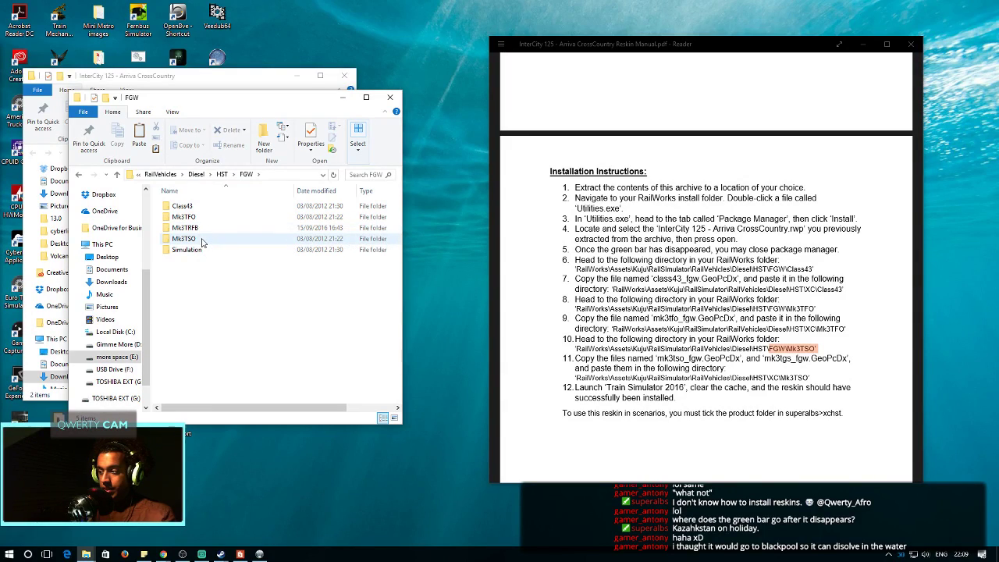
double_click(202, 242)
click(235, 228)
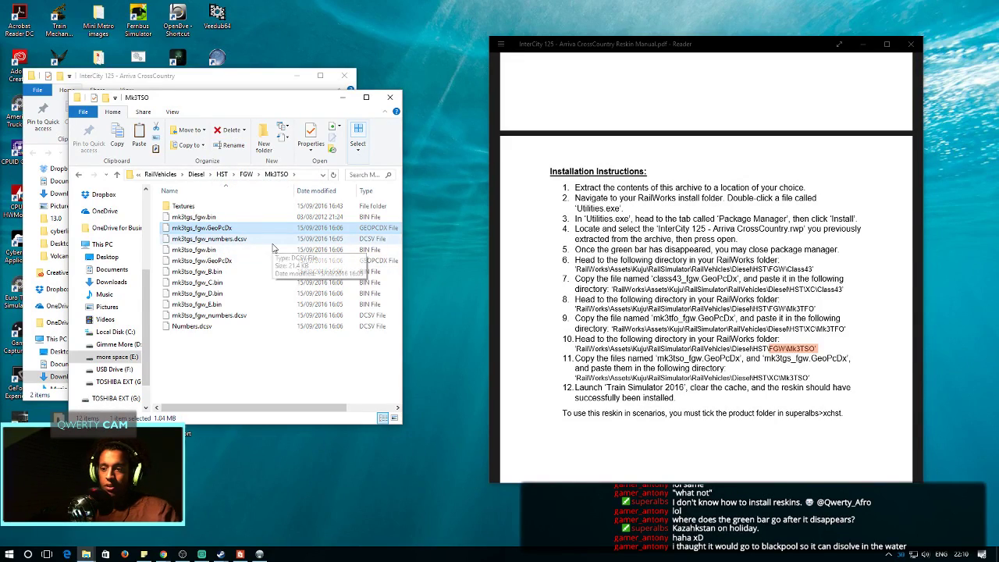
click(226, 261)
ctrl+click(212, 231)
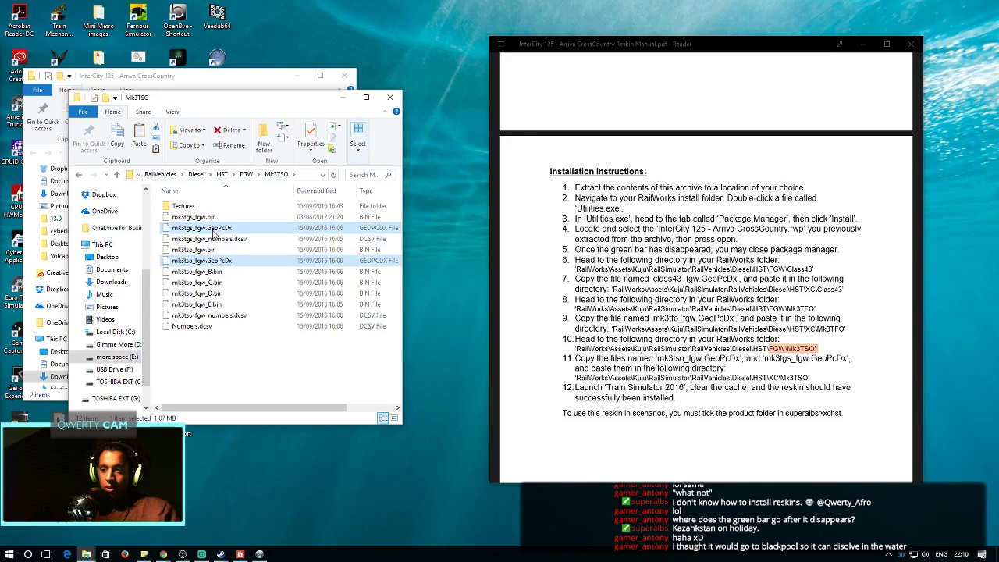
right_click(224, 261)
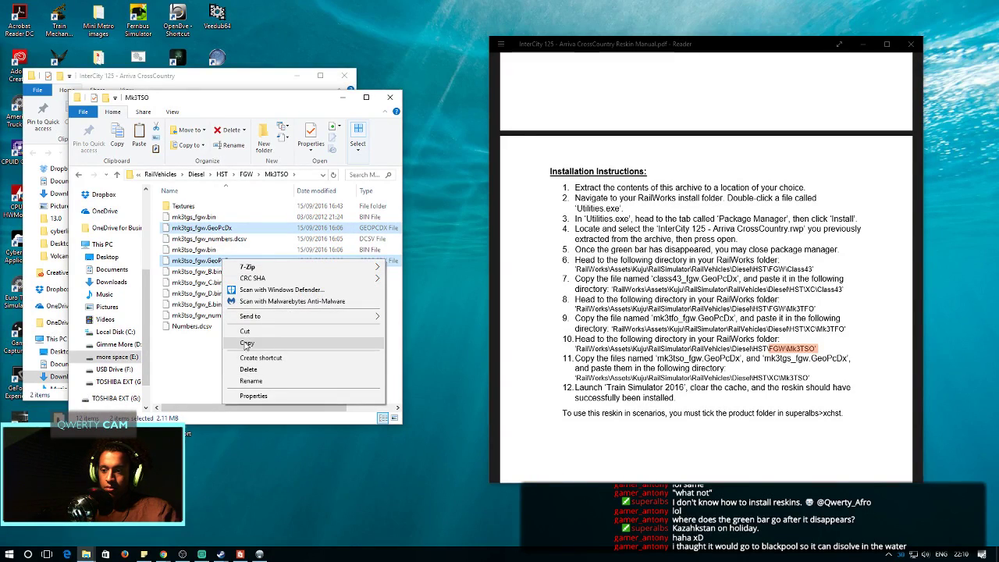
click(247, 345)
Paste both GeoPcDx files into the HST\XC\Mk3TSO folder
click(77, 177)
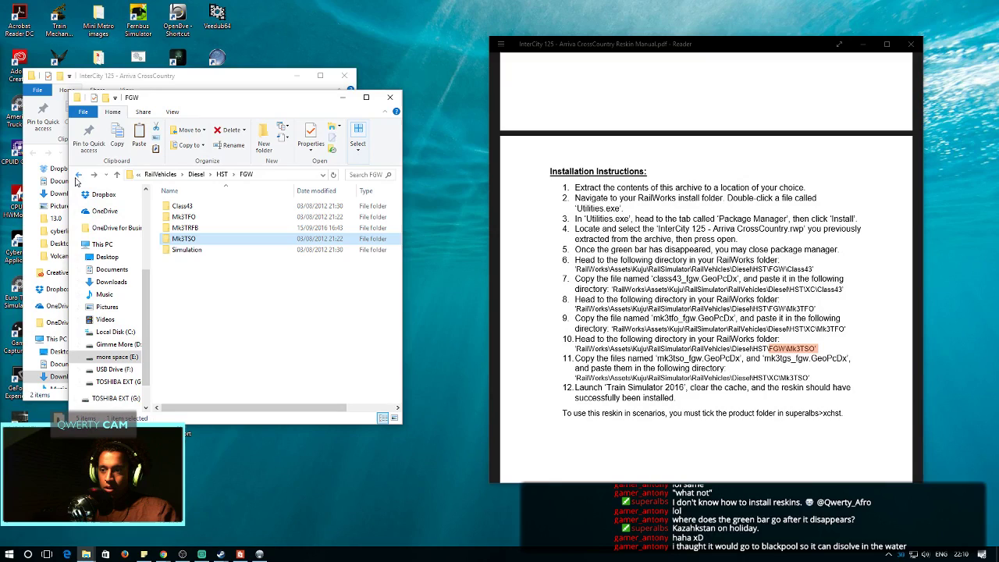
click(77, 177)
double_click(193, 397)
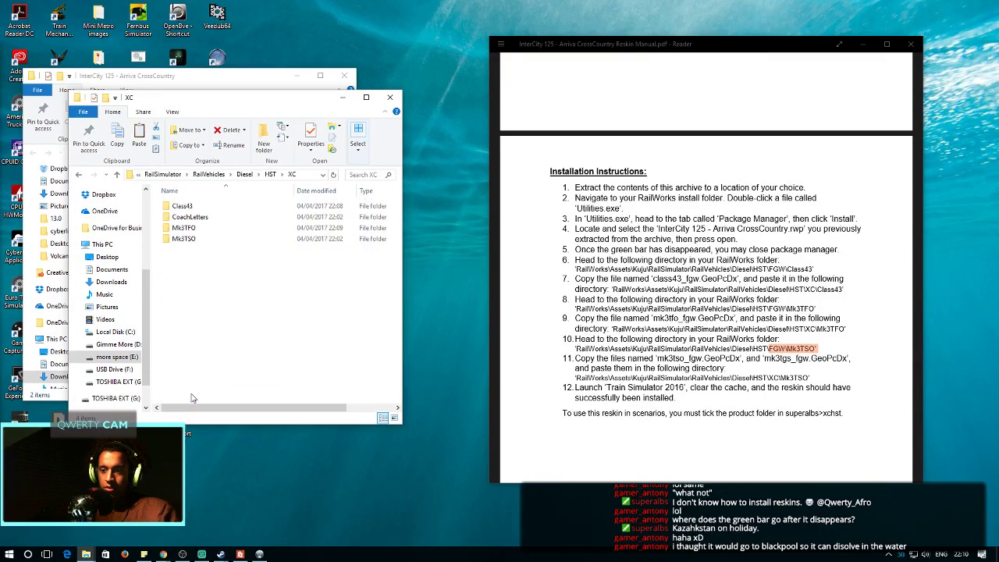
click(188, 243)
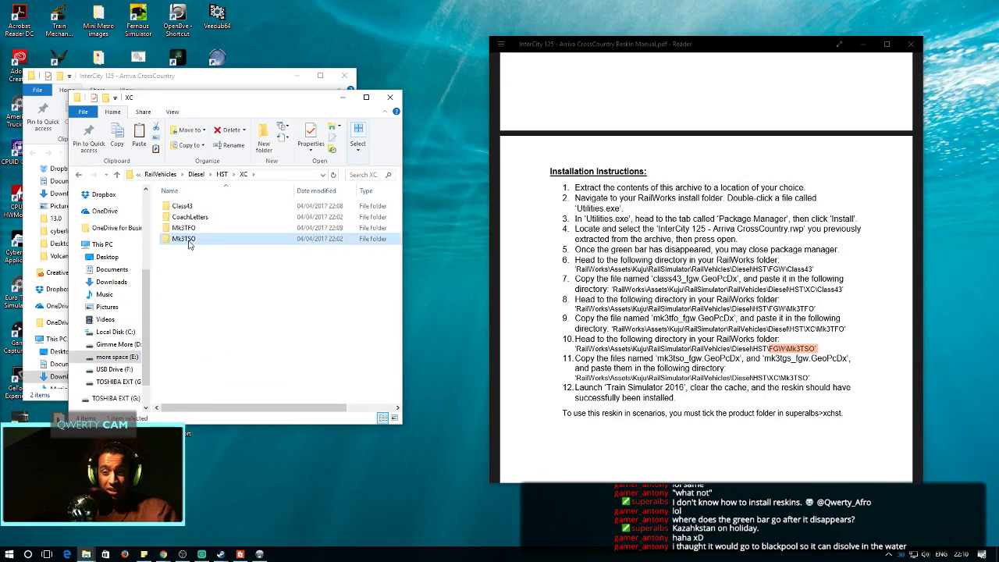
double_click(188, 241)
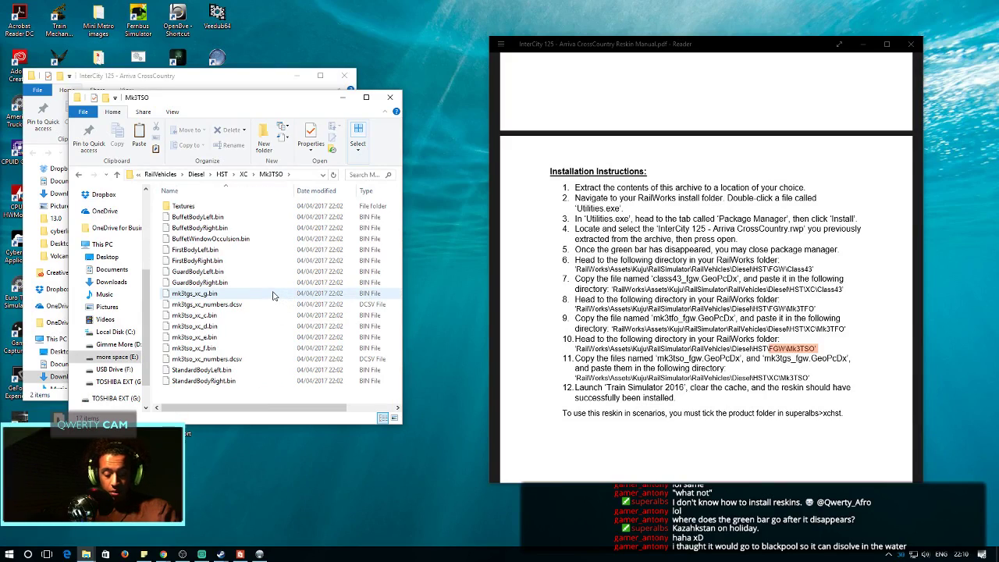
key(ctrl+v)
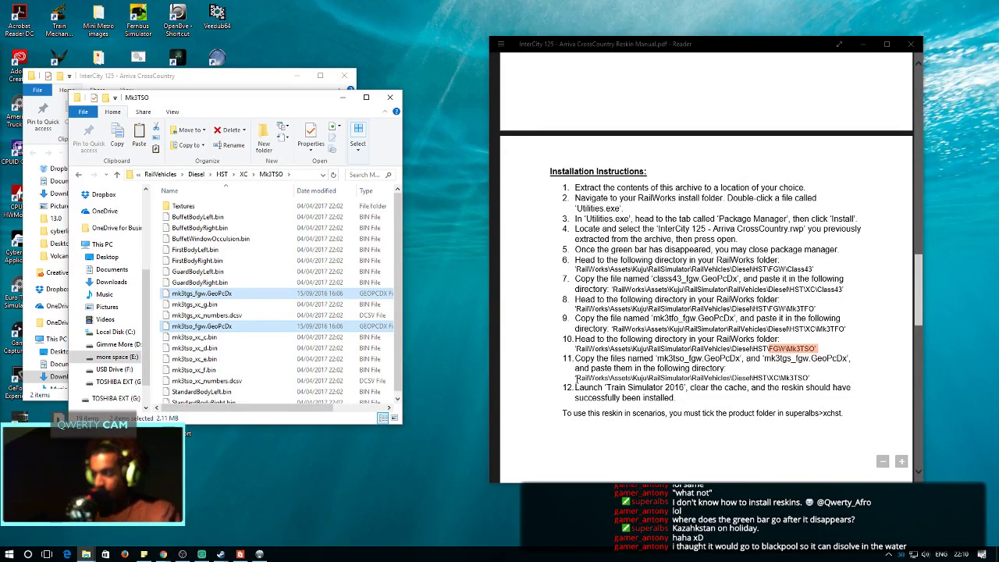
click(306, 272)
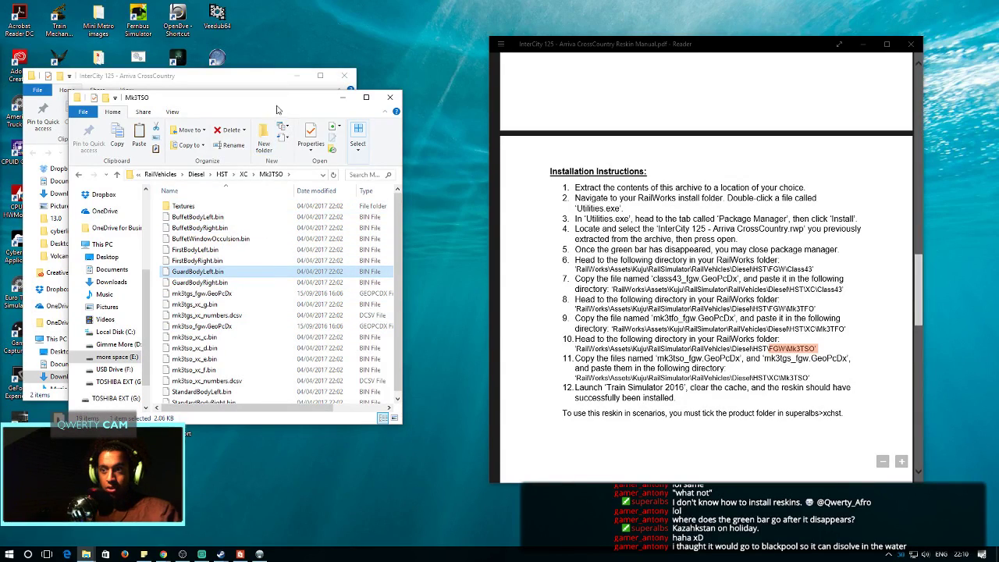
Minimise both Explorer windows and the PDF manual, then launch Train Simulator 2016 from the desktop
drag(276, 100, 315, 105)
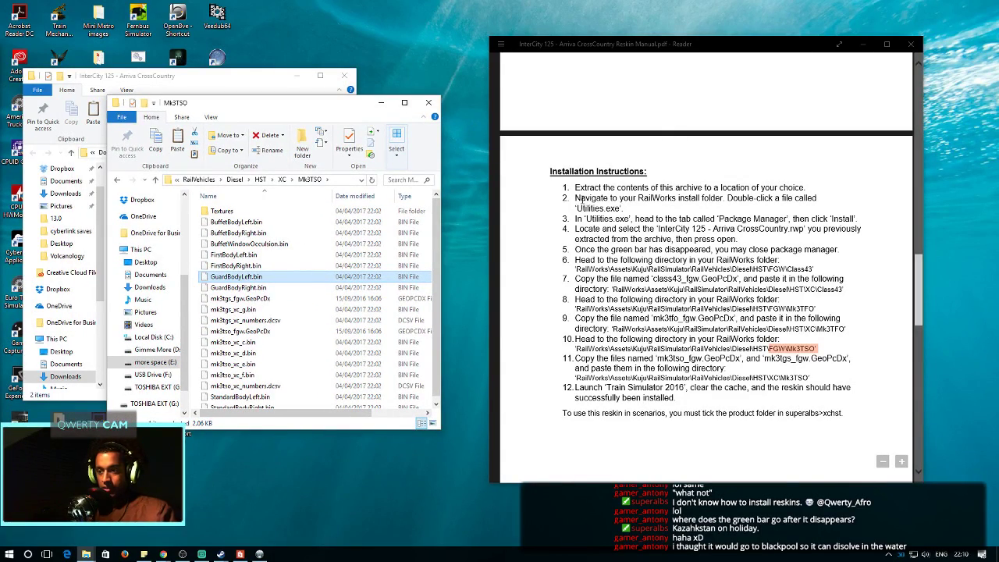
click(380, 103)
click(298, 75)
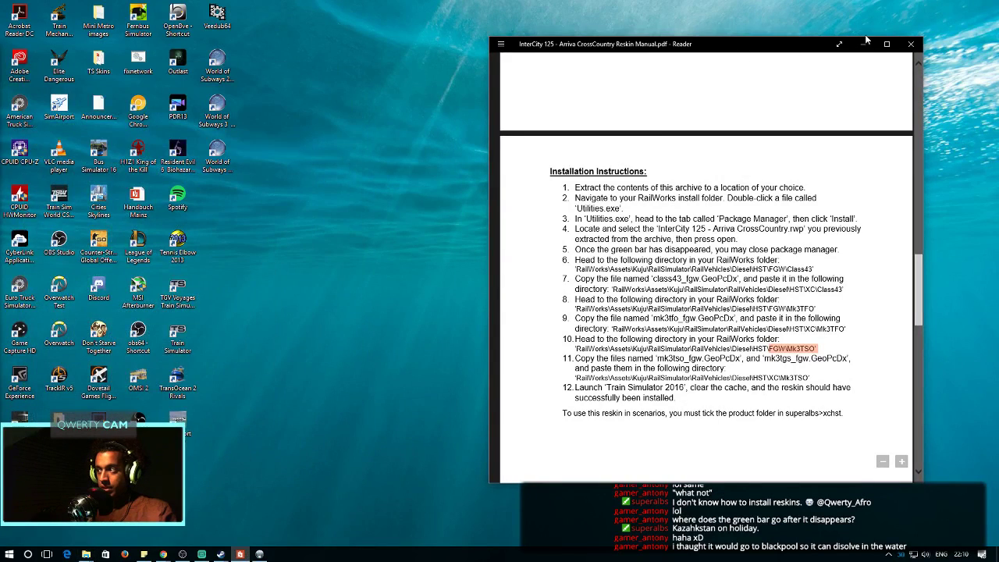
click(863, 43)
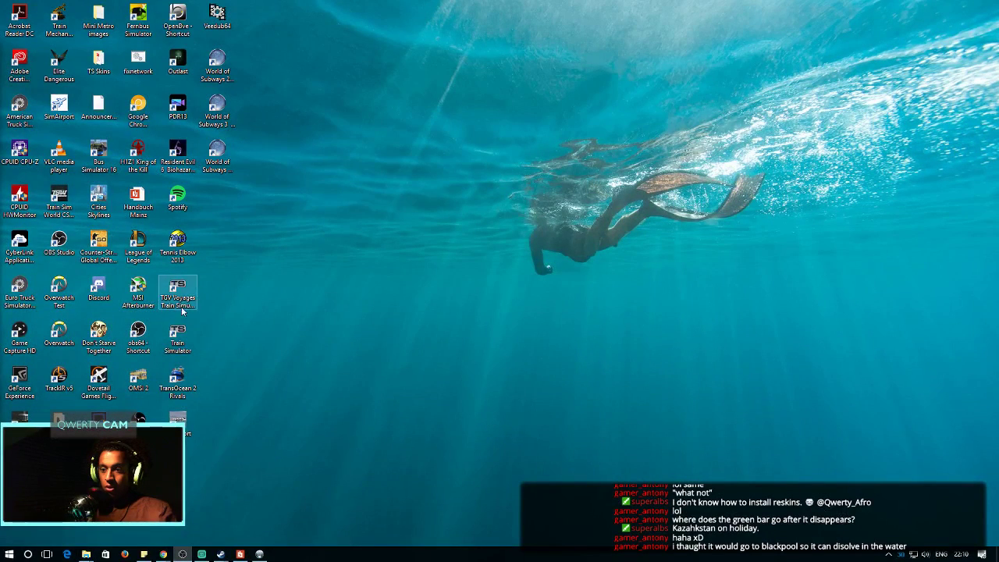
double_click(182, 327)
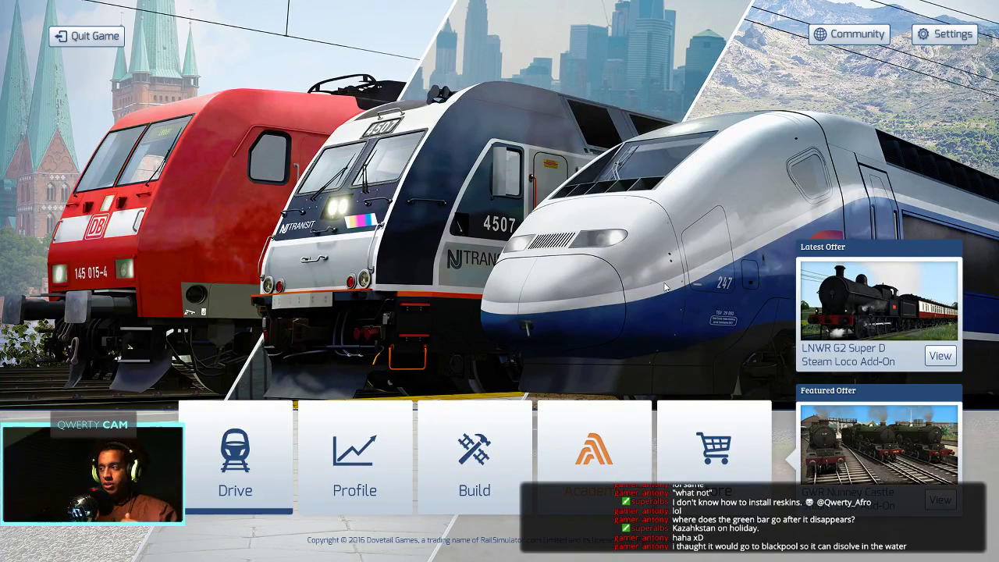
Clear the Train Simulator 2016 cache from Settings > Tools and accept the restart
click(922, 35)
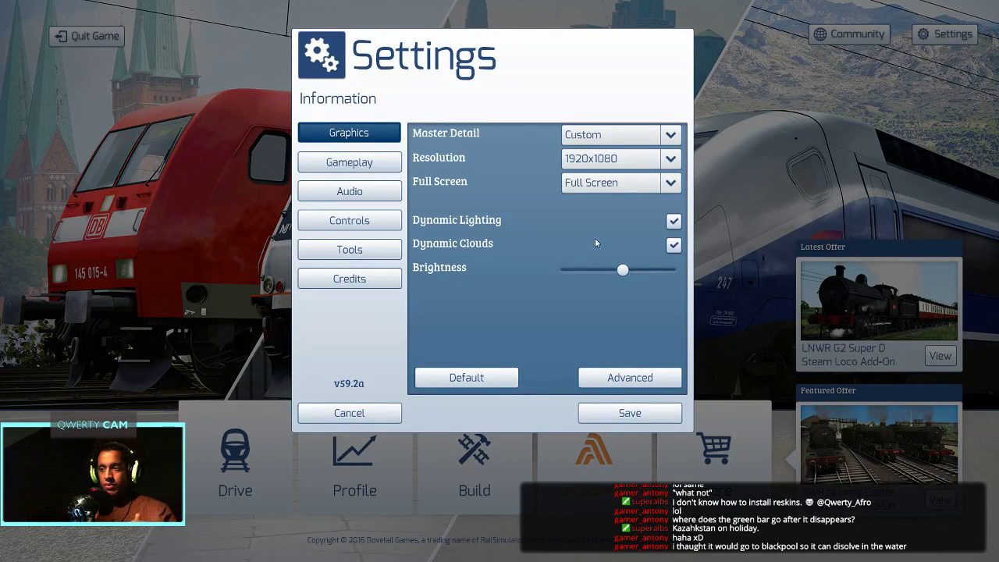
click(350, 249)
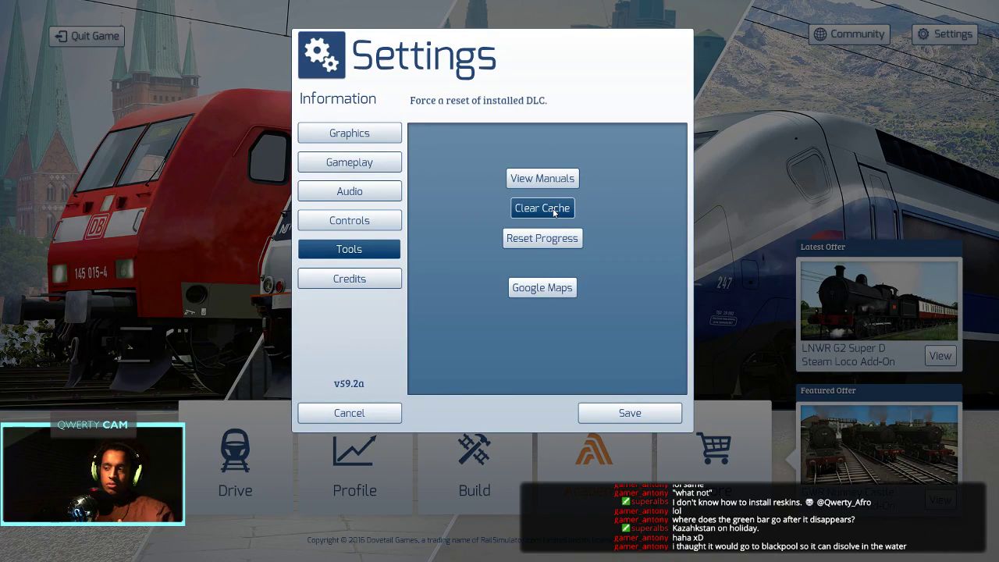
click(552, 209)
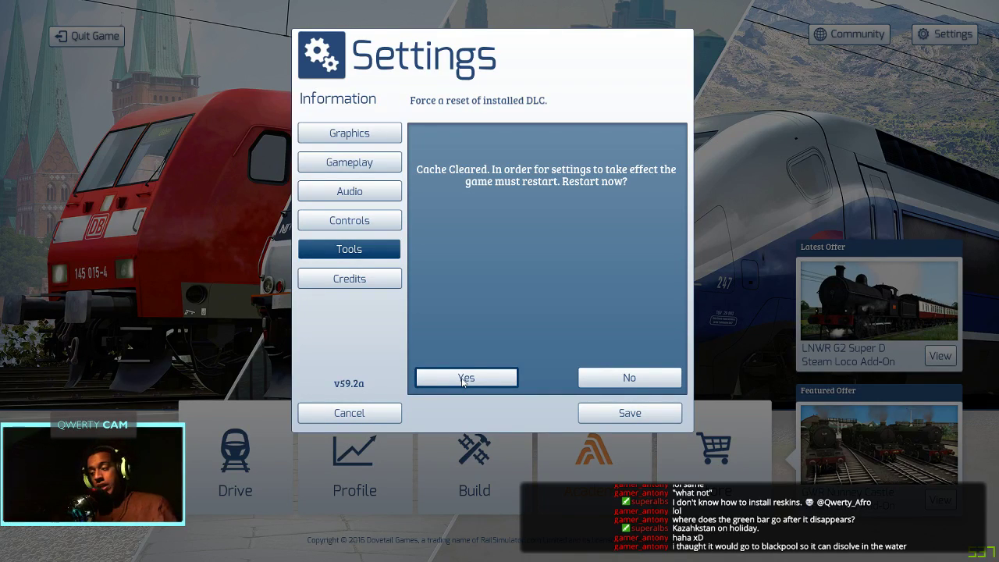
click(462, 379)
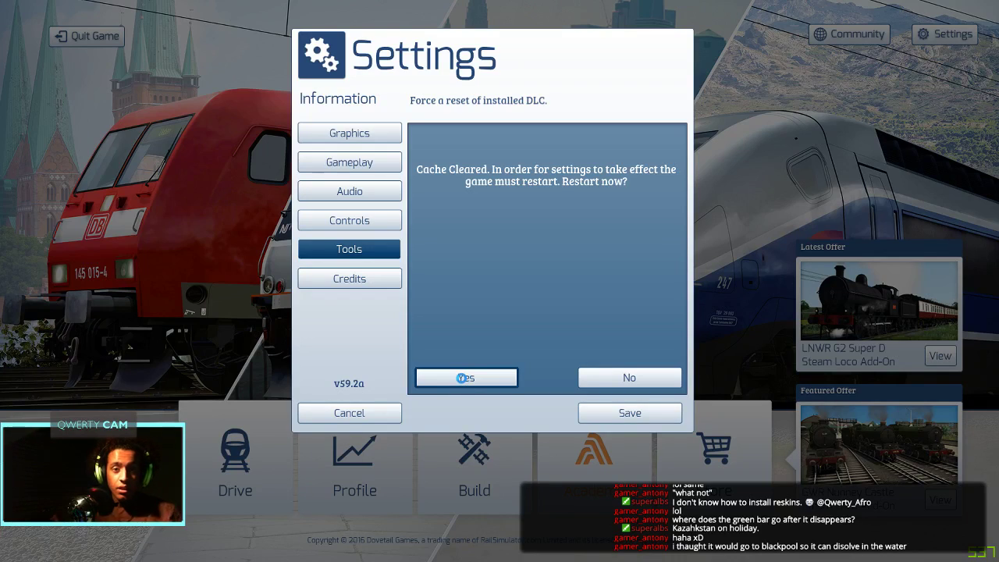